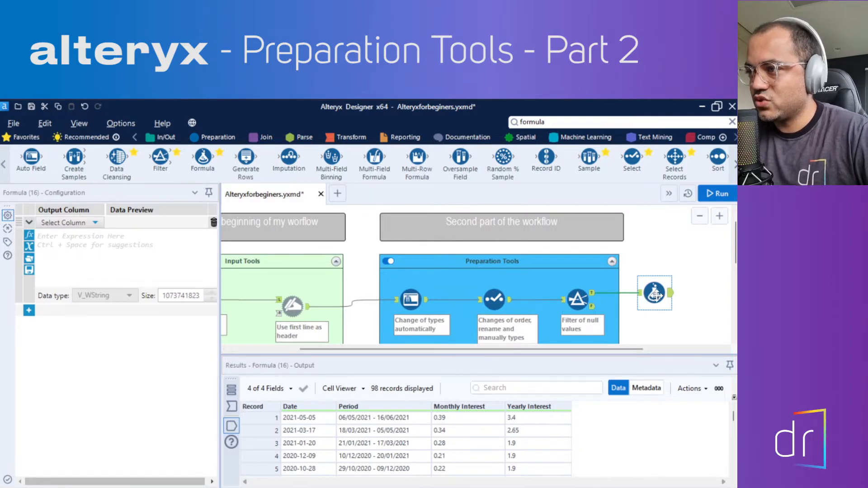
Widen the Formula tool's configuration pane to make more room for the expression editor
{"action": "scroll", "coordinate": [656, 295], "scroll_direction": "down", "scroll_amount": 2}
{"action": "scroll", "coordinate": [658, 289], "scroll_direction": "up", "scroll_amount": 1}
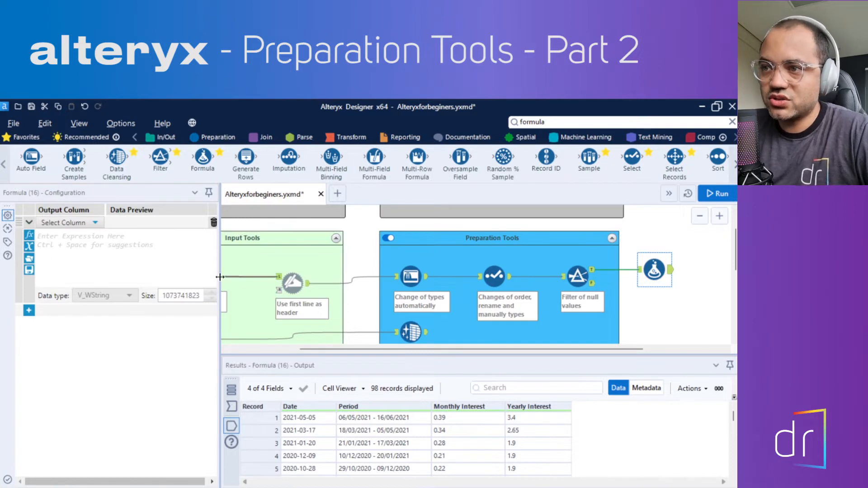
{"action": "left_click_drag", "start_coordinate": [221, 277], "coordinate": [342, 284]}
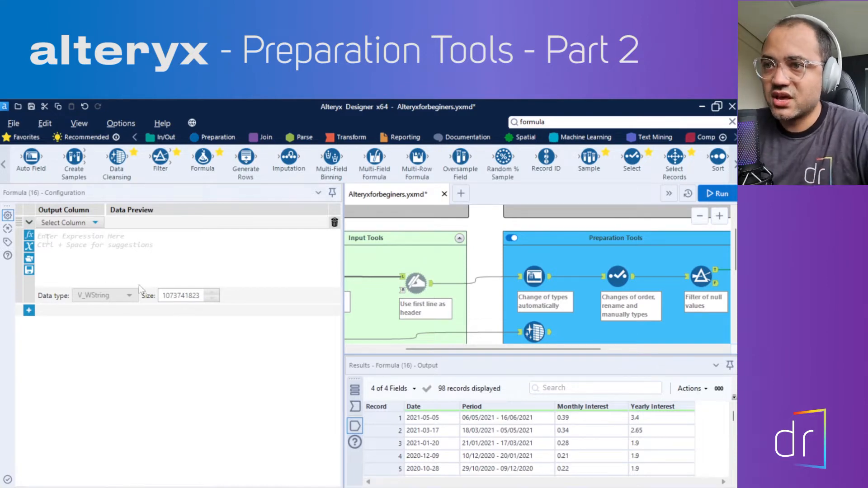
{"action": "left_click", "coordinate": [50, 259]}
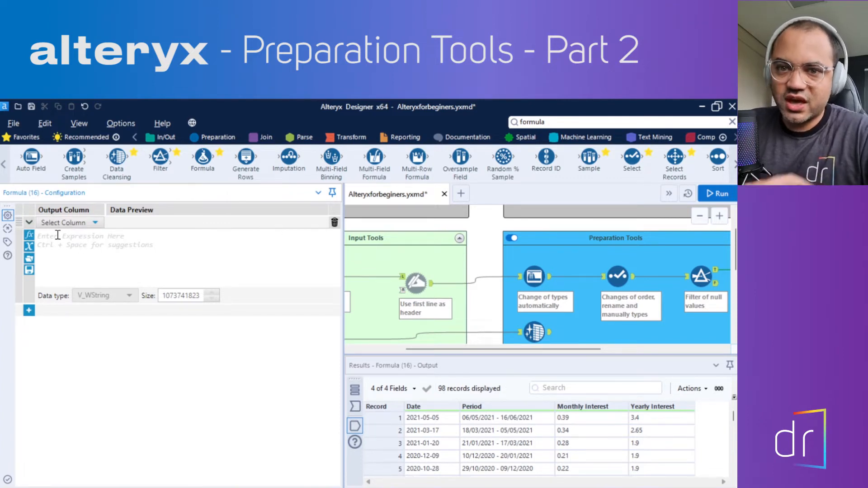
Try the existing Date column as the Formula tool's output column
{"action": "left_click", "coordinate": [75, 223]}
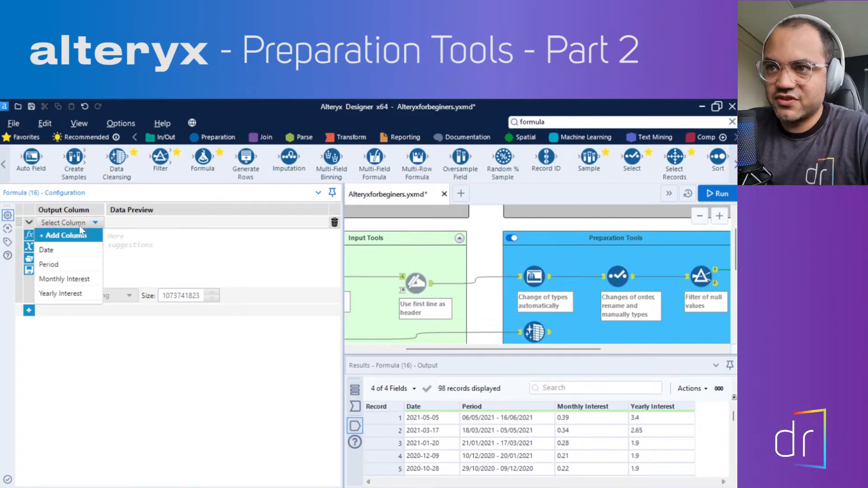
{"action": "left_click", "coordinate": [63, 236]}
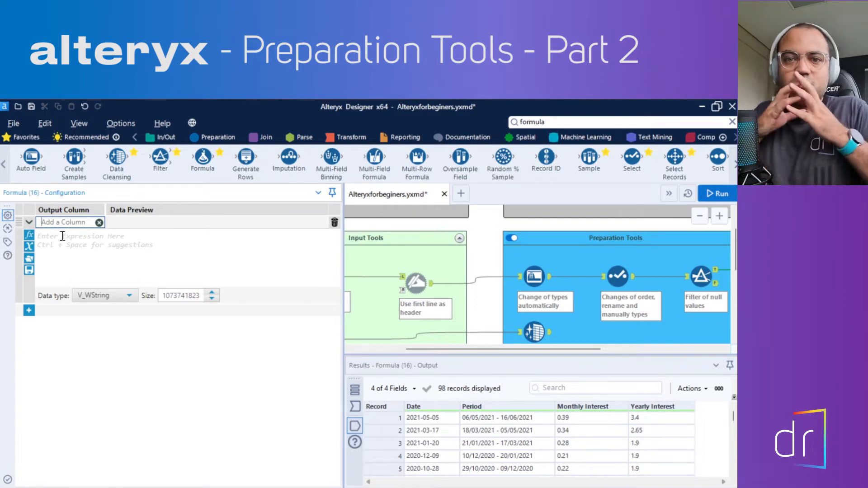
{"action": "left_click", "coordinate": [99, 222]}
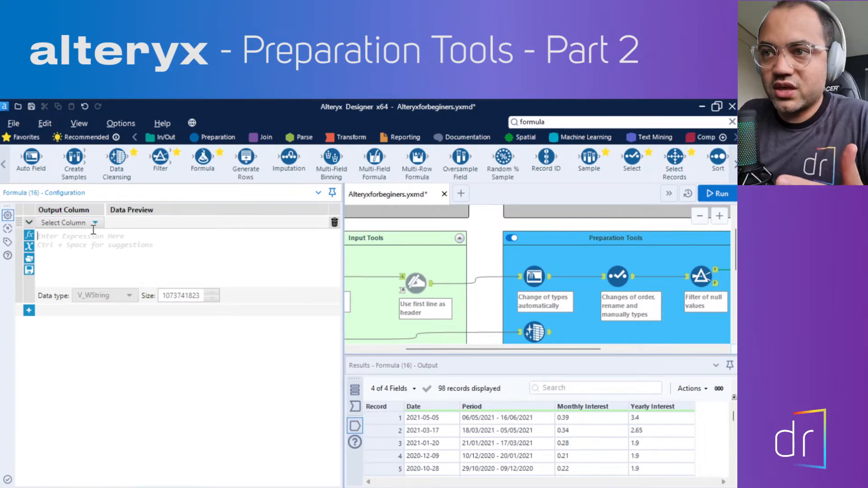
{"action": "left_click", "coordinate": [94, 223]}
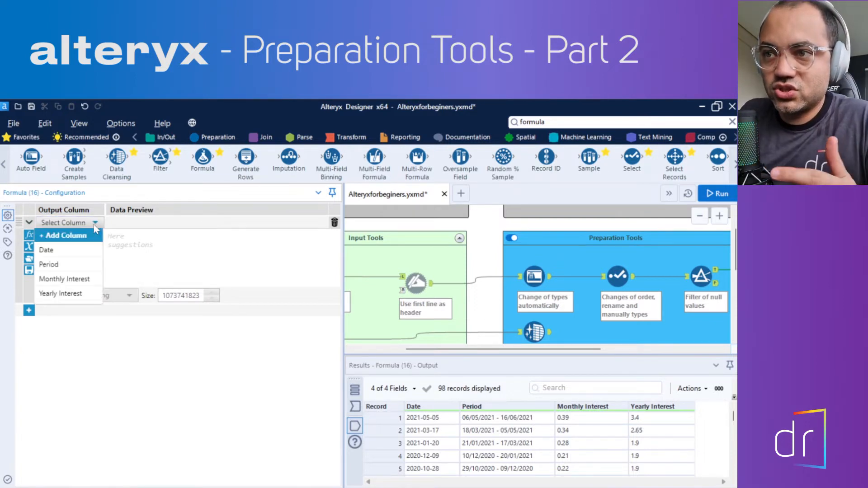
{"action": "left_click", "coordinate": [51, 250]}
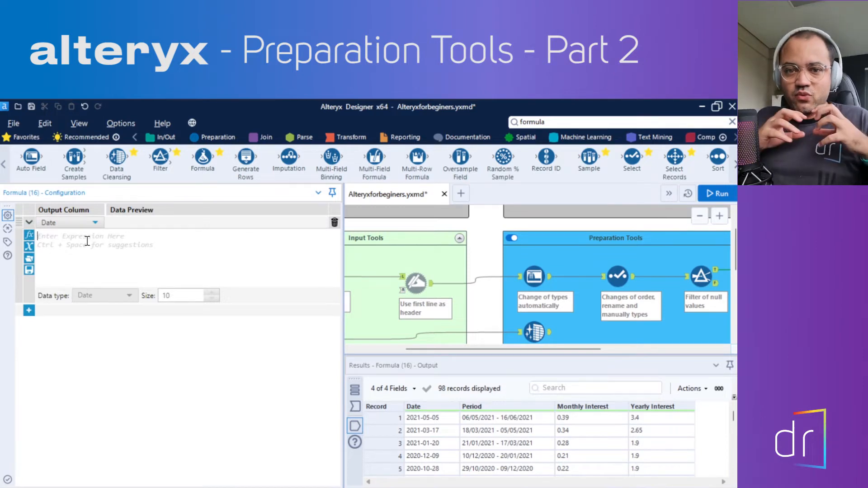
{"action": "left_click", "coordinate": [161, 243]}
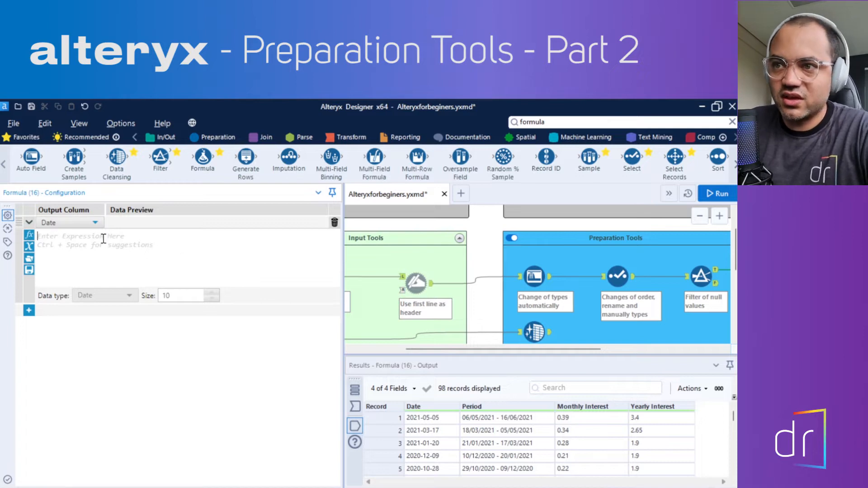
Add a new output column named Month in the Formula tool instead of overwriting an existing one
{"action": "left_click", "coordinate": [95, 222]}
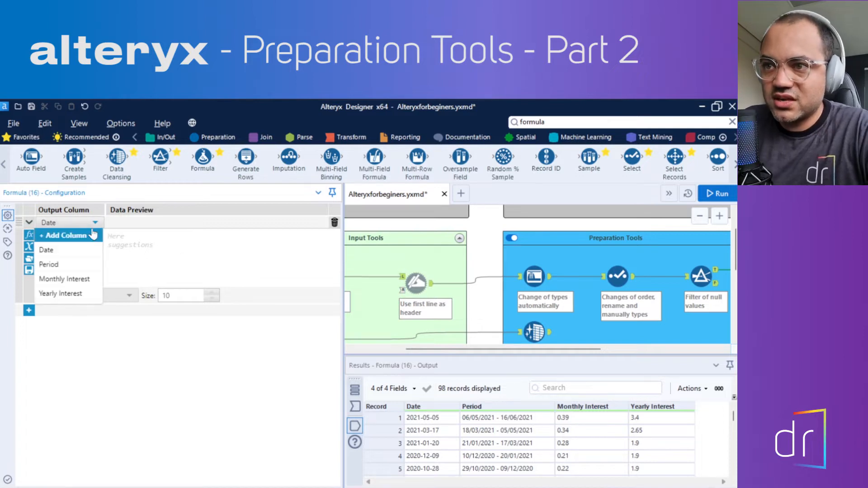
{"action": "left_click", "coordinate": [57, 236]}
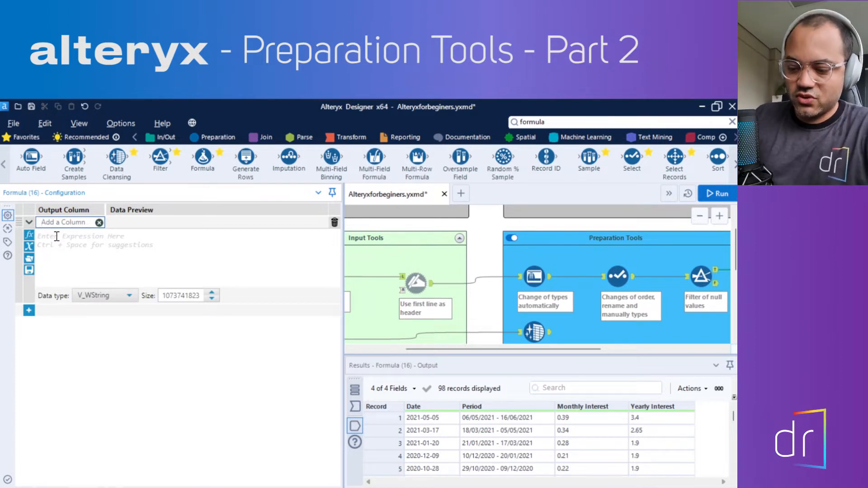
{"action": "type", "text": "Motn"}
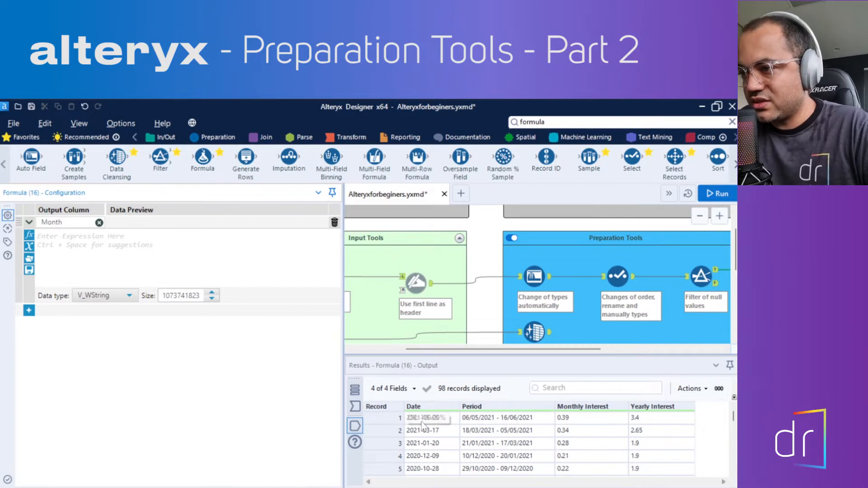
Insert the DateTimeMonth(dt) function as the expression of the Month column
{"action": "scroll", "coordinate": [430, 436], "scroll_direction": "down", "scroll_amount": 3}
{"action": "scroll", "coordinate": [432, 439], "scroll_direction": "up", "scroll_amount": 3}
{"action": "scroll", "coordinate": [426, 431], "scroll_direction": "down", "scroll_amount": 3}
{"action": "scroll", "coordinate": [426, 430], "scroll_direction": "up", "scroll_amount": 2}
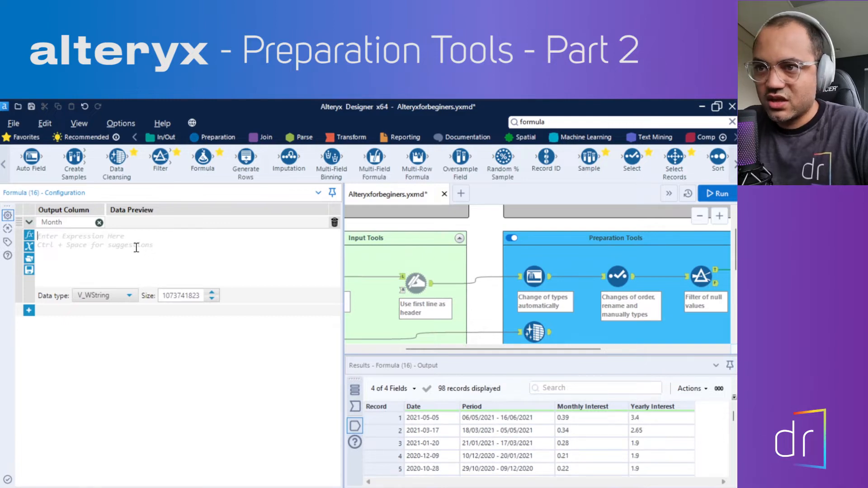
{"action": "left_click", "coordinate": [109, 241]}
{"action": "type", "text": "Month"}
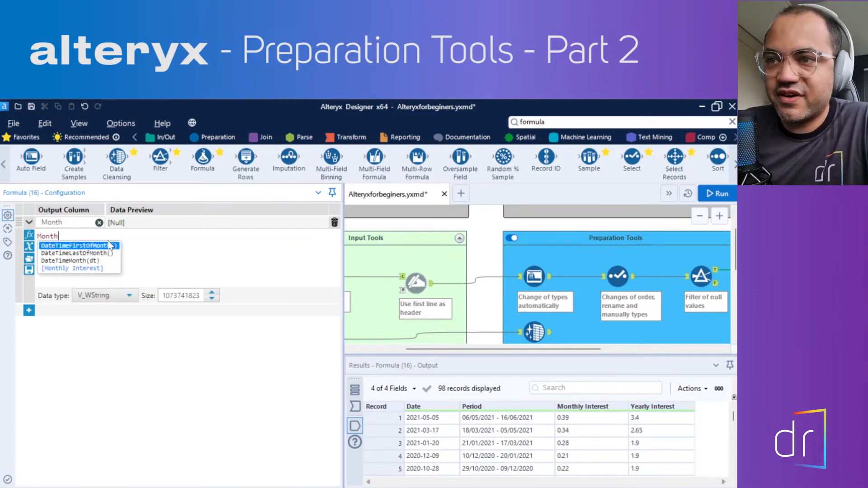
{"action": "double_click", "coordinate": [74, 264]}
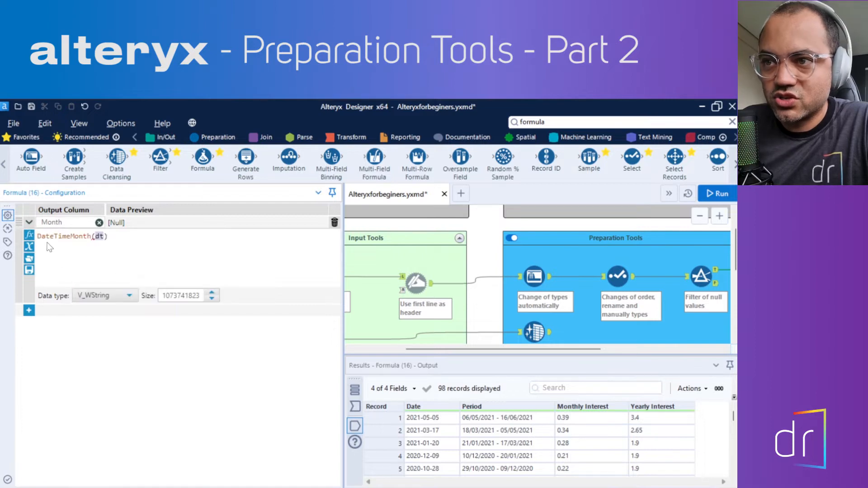
{"action": "left_click", "coordinate": [108, 238]}
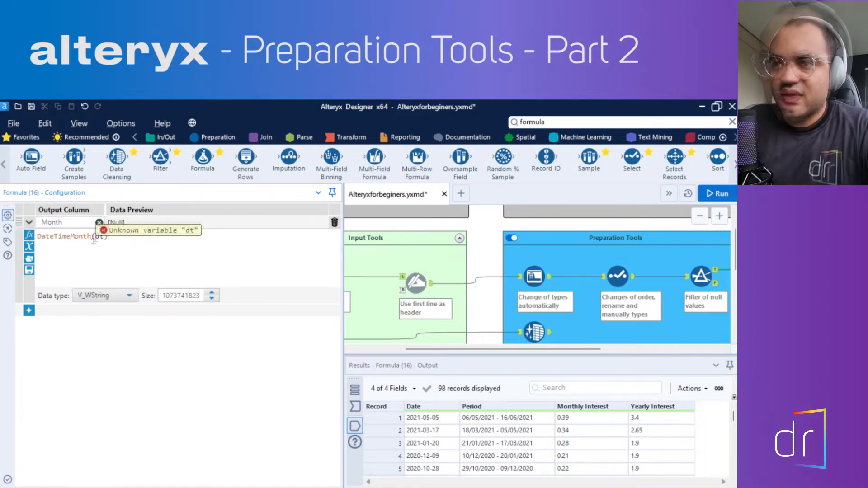
Replace the dt argument with the [Date] field so the expression reads DateTimeMonth([Date])
{"action": "double_click", "coordinate": [100, 237]}
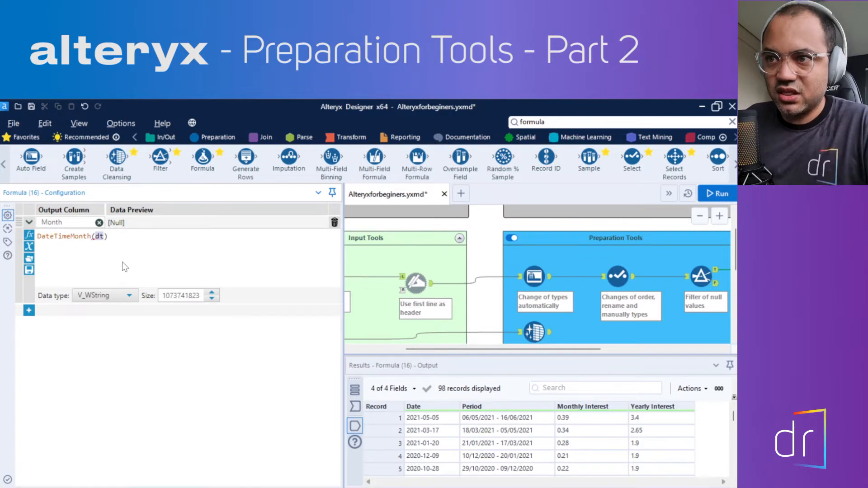
{"action": "type", "text": "data"}
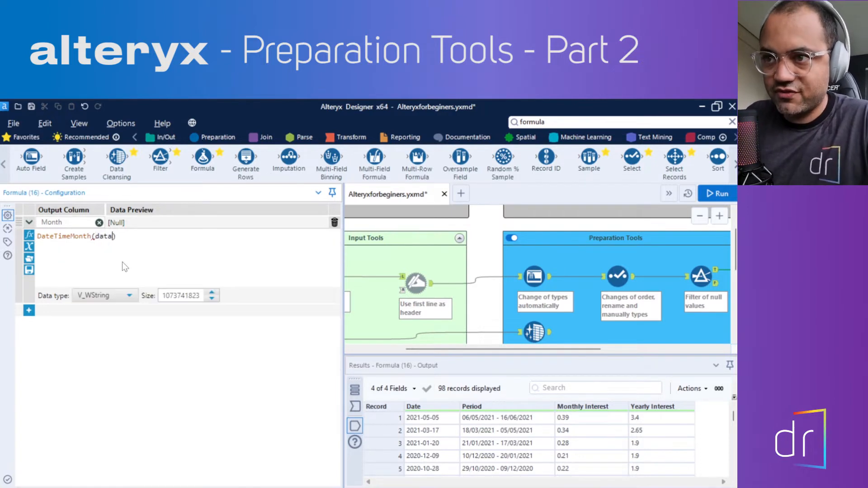
{"action": "key", "text": "BackSpace"}
{"action": "type", "text": "e"}
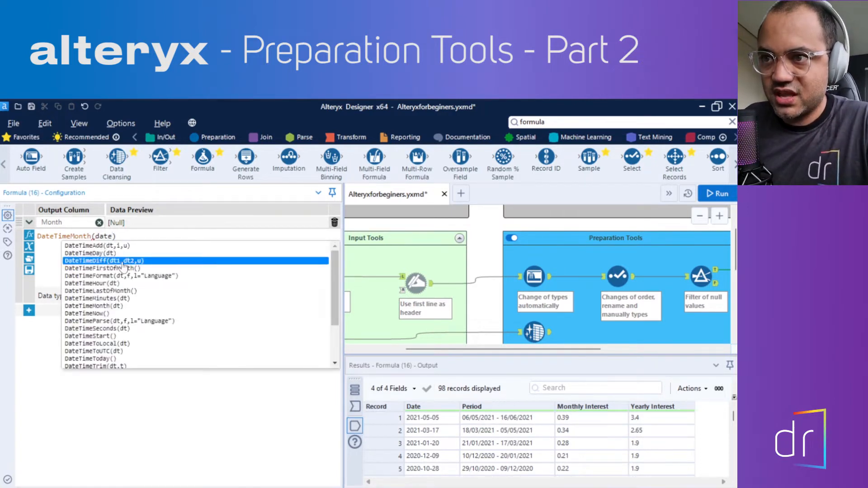
{"action": "key", "text": "BackSpace"}
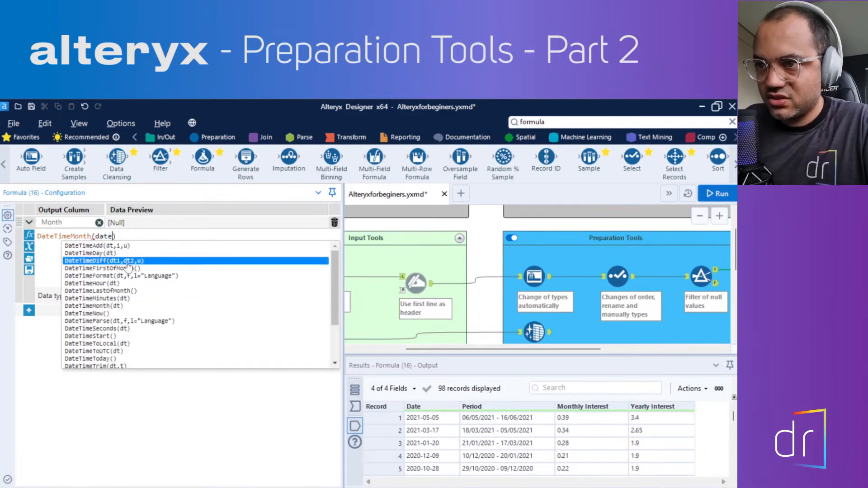
{"action": "scroll", "coordinate": [118, 271], "scroll_direction": "down", "scroll_amount": 3}
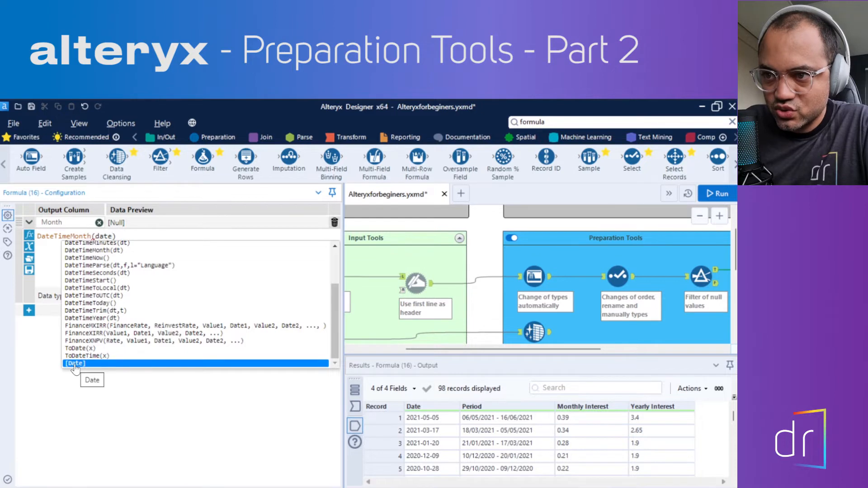
{"action": "left_click", "coordinate": [75, 365]}
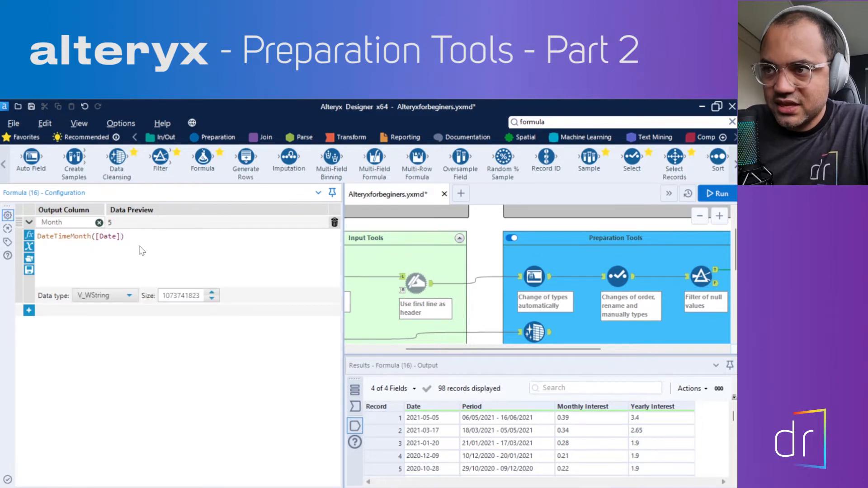
{"action": "left_click_drag", "start_coordinate": [95, 238], "coordinate": [120, 240]}
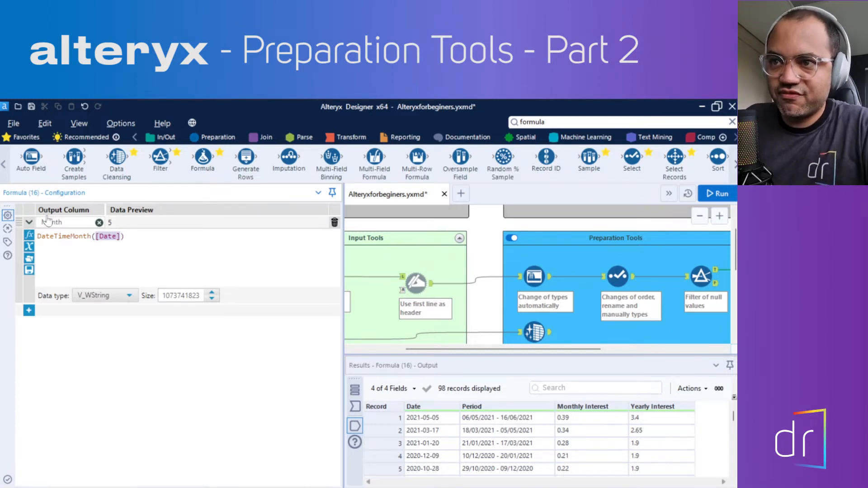
{"action": "left_click", "coordinate": [49, 239]}
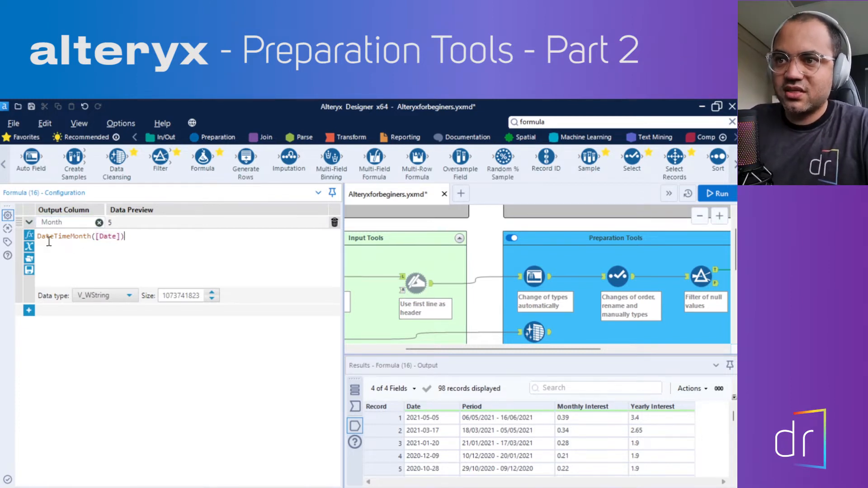
{"action": "left_click_drag", "start_coordinate": [38, 236], "coordinate": [93, 244]}
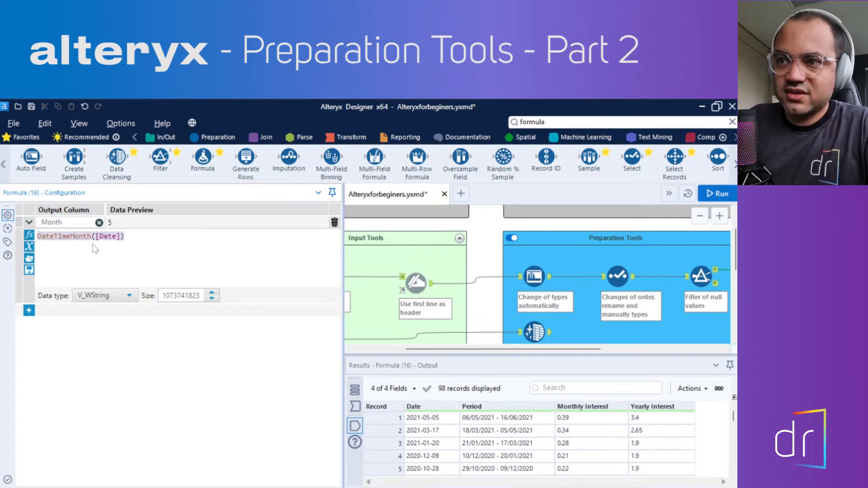
{"action": "left_click", "coordinate": [123, 247]}
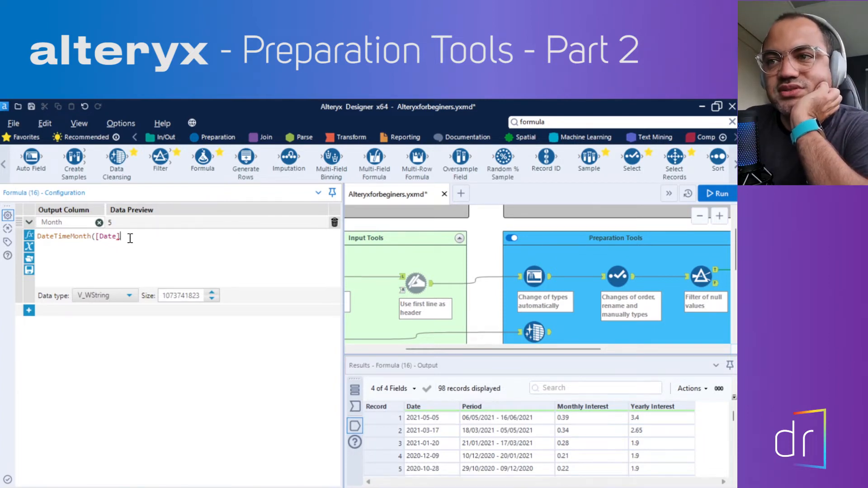
Truncate the Month expression to DateTimeMonth([Dat and run the workflow to test error reporting
{"action": "key", "text": "BackSpace"}
{"action": "key", "text": "BackSpace"}
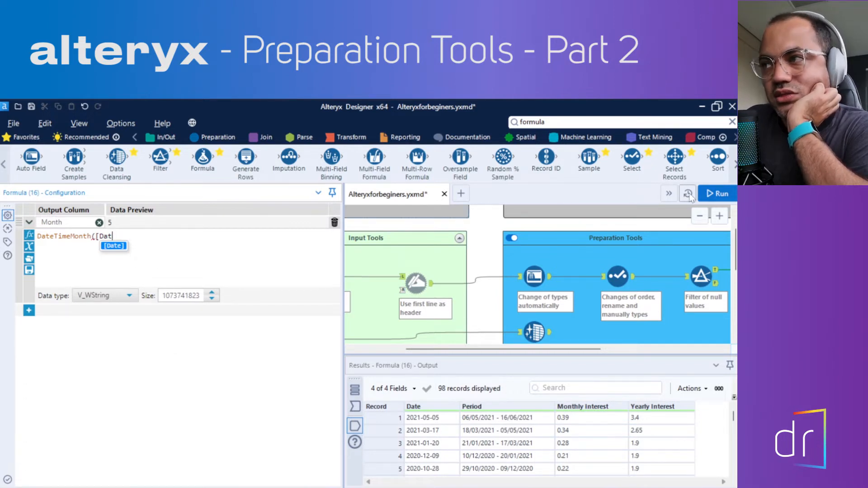
{"action": "left_click", "coordinate": [703, 194]}
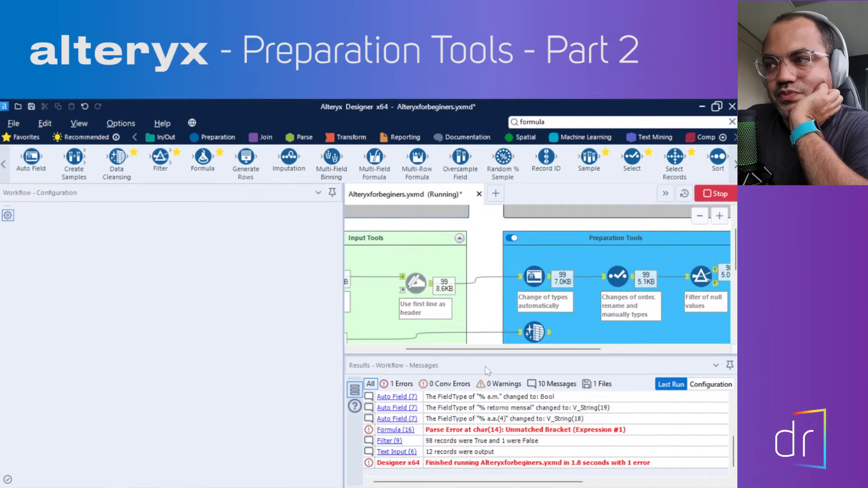
Reselect the Formula tool and restore its expression to DateTimeMonth([Date])
{"action": "left_click_drag", "start_coordinate": [480, 349], "coordinate": [567, 351]}
{"action": "left_click", "coordinate": [603, 269]}
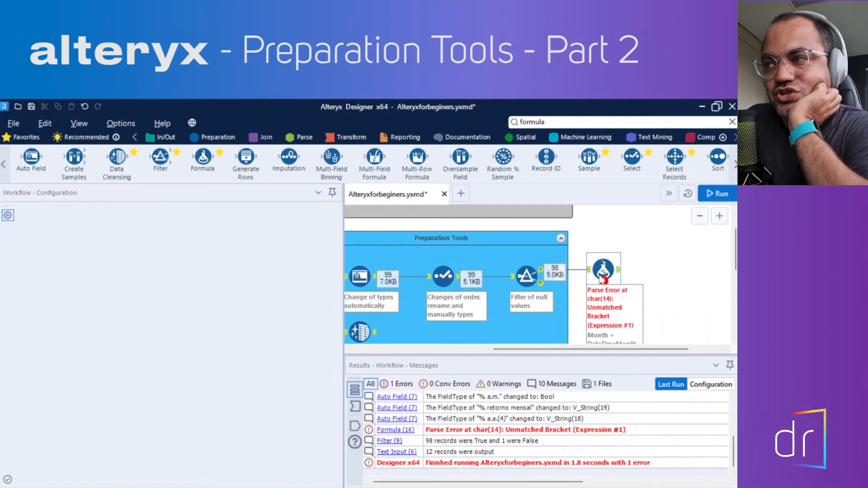
{"action": "left_click", "coordinate": [174, 234]}
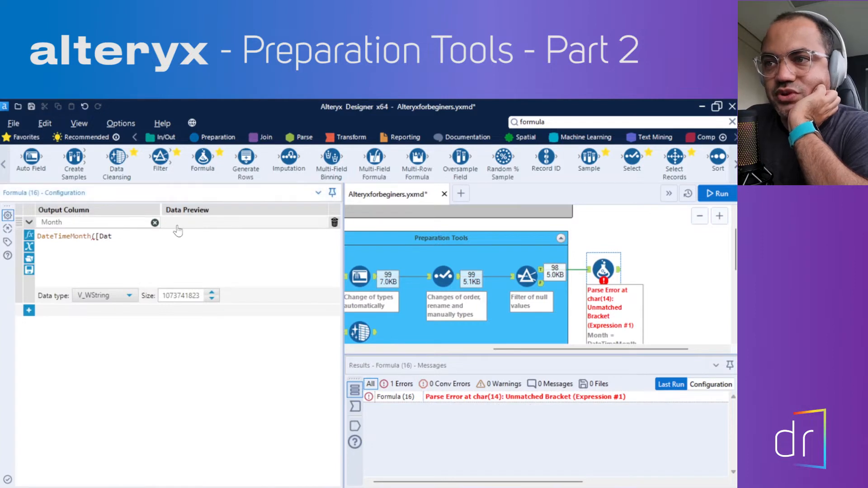
{"action": "left_click", "coordinate": [124, 236]}
{"action": "type", "text": "e"}
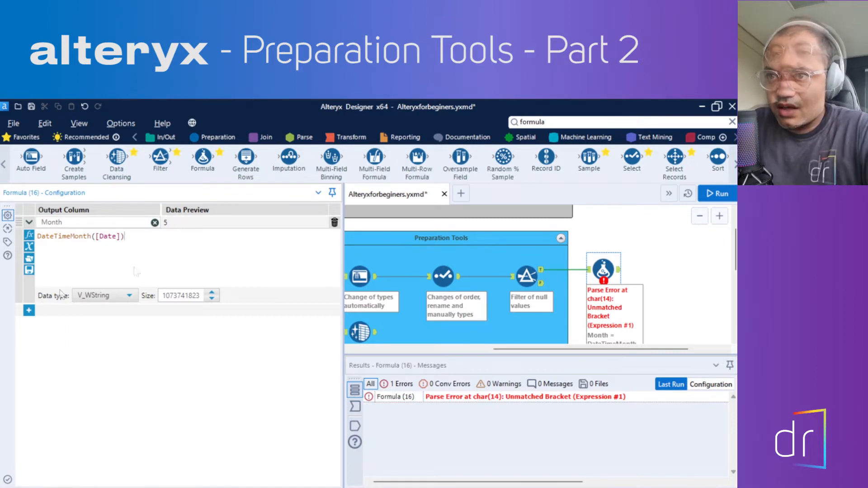
Set the Month column's data type to Int16, run the workflow and display the Formula tool's output
{"action": "left_click", "coordinate": [98, 296]}
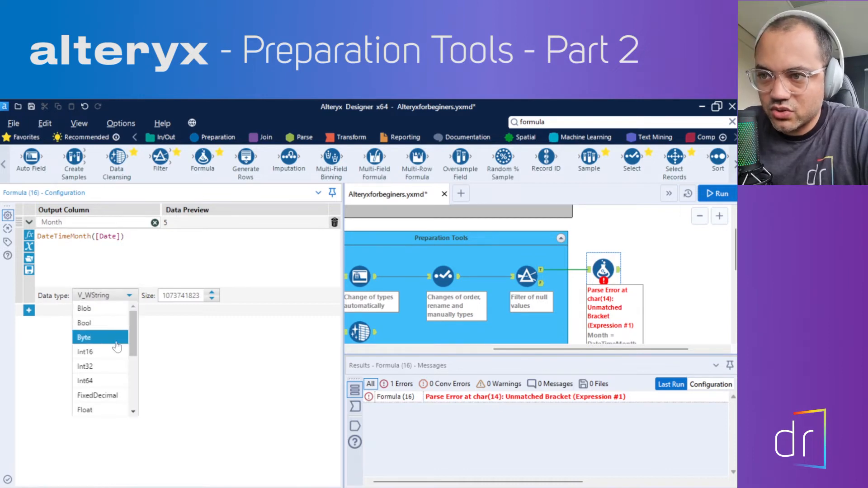
{"action": "left_click", "coordinate": [100, 352]}
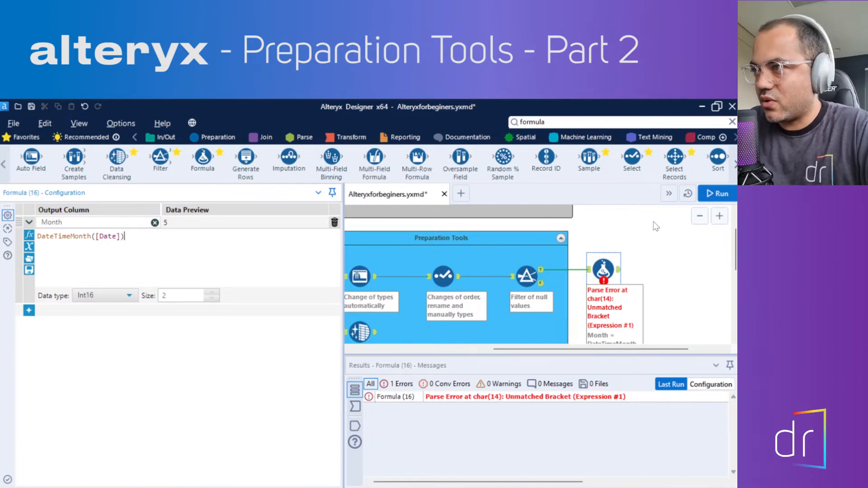
{"action": "left_click", "coordinate": [718, 195]}
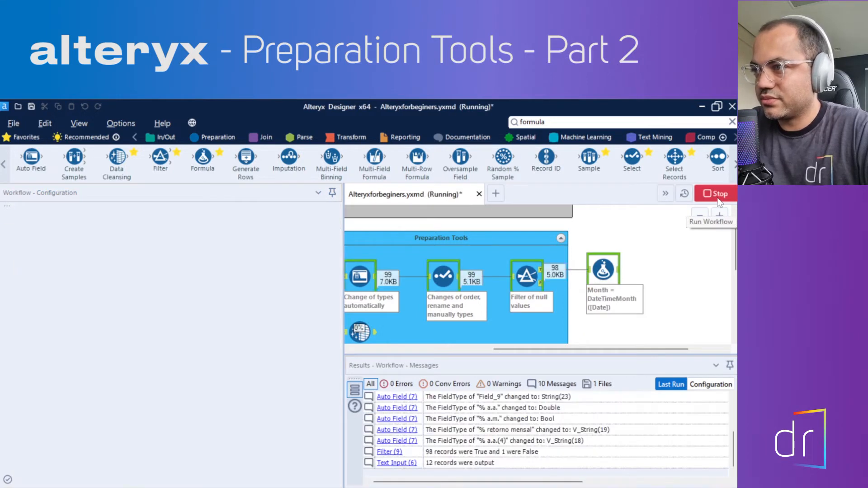
{"action": "left_click", "coordinate": [606, 270]}
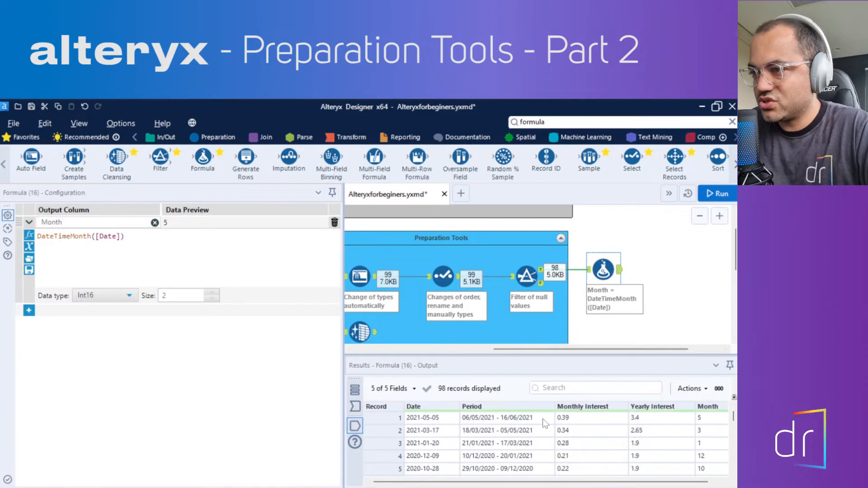
Examine the Month values across the records of the Formula tool's output against its expression
{"action": "left_click_drag", "start_coordinate": [462, 482], "coordinate": [525, 482]}
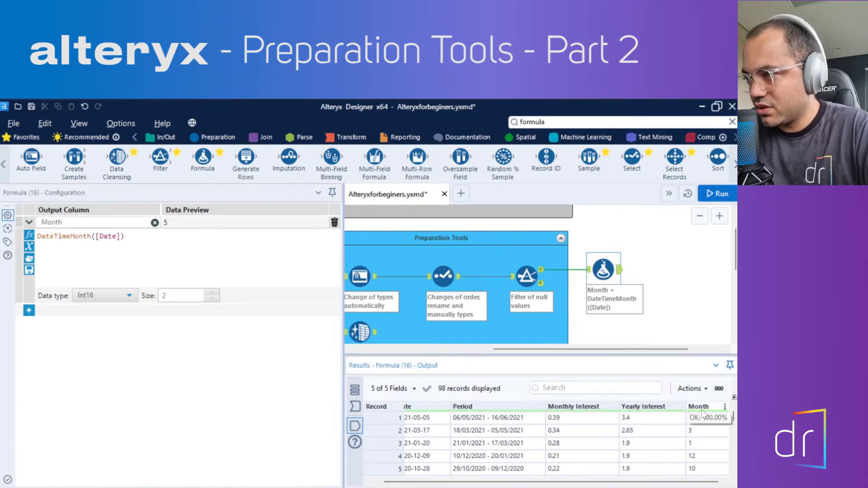
{"action": "scroll", "coordinate": [707, 428], "scroll_direction": "down", "scroll_amount": 2}
{"action": "scroll", "coordinate": [707, 428], "scroll_direction": "down", "scroll_amount": 10}
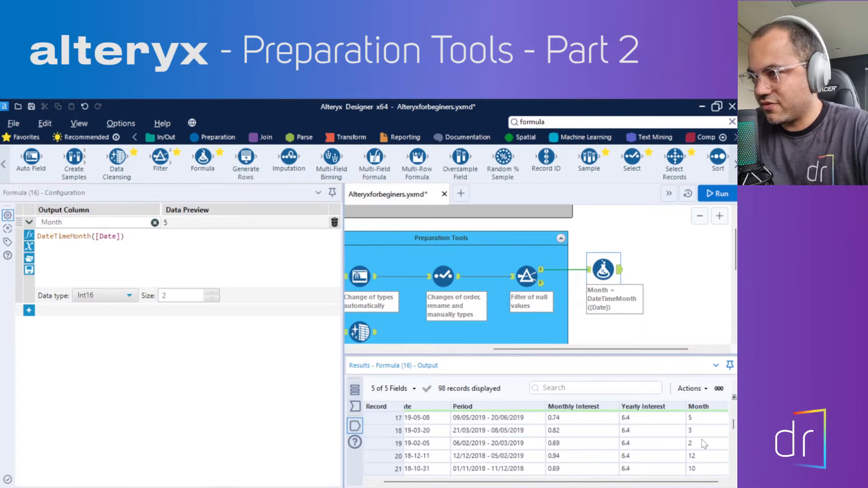
{"action": "scroll", "coordinate": [704, 444], "scroll_direction": "down", "scroll_amount": 20}
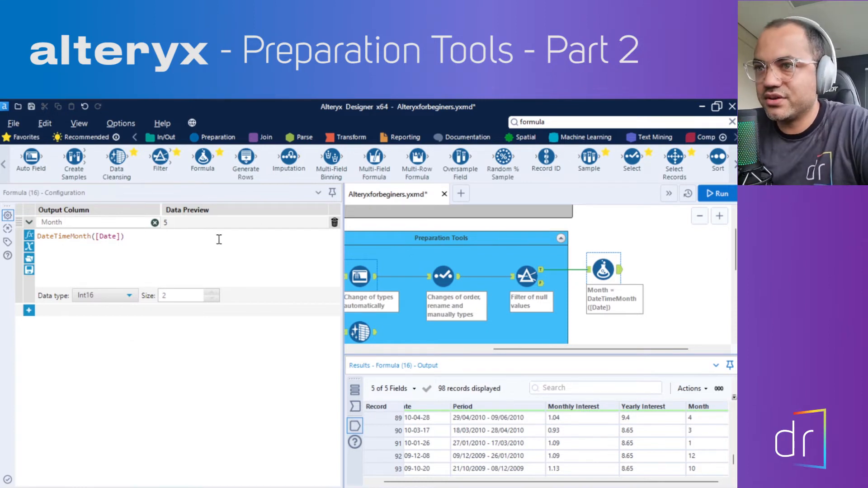
{"action": "left_click_drag", "start_coordinate": [38, 237], "coordinate": [136, 241]}
{"action": "left_click", "coordinate": [139, 242]}
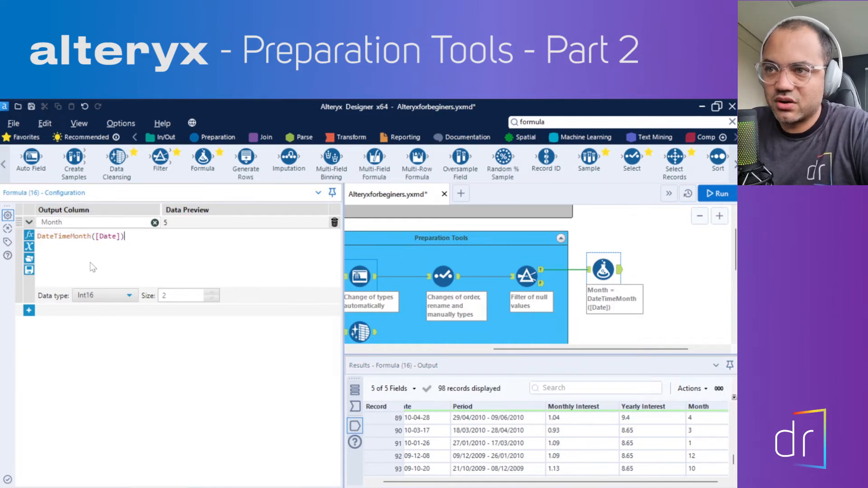
Add a second Formula tool outside the Preparation Tools container and connect it to the Data Cleansing tool's output
{"action": "scroll", "coordinate": [672, 295], "scroll_direction": "down", "scroll_amount": 1}
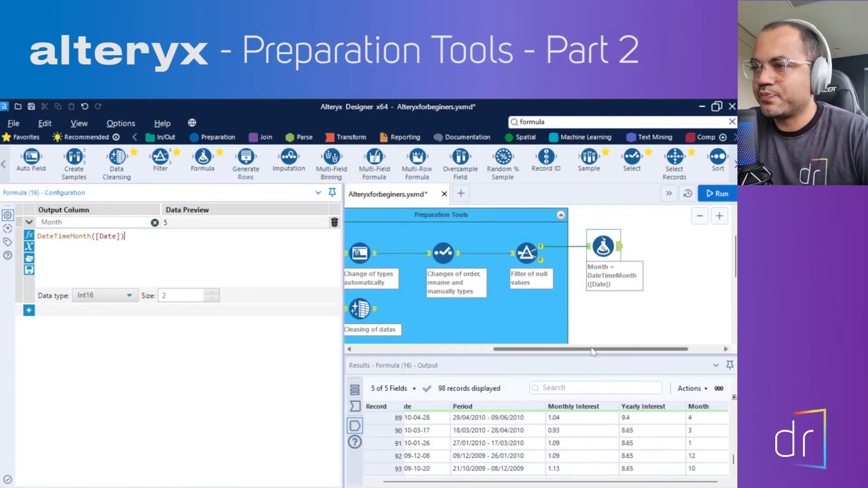
{"action": "left_click_drag", "start_coordinate": [591, 349], "coordinate": [582, 351]}
{"action": "scroll", "coordinate": [599, 310], "scroll_direction": "down", "scroll_amount": 1}
{"action": "scroll", "coordinate": [596, 309], "scroll_direction": "up", "scroll_amount": 2}
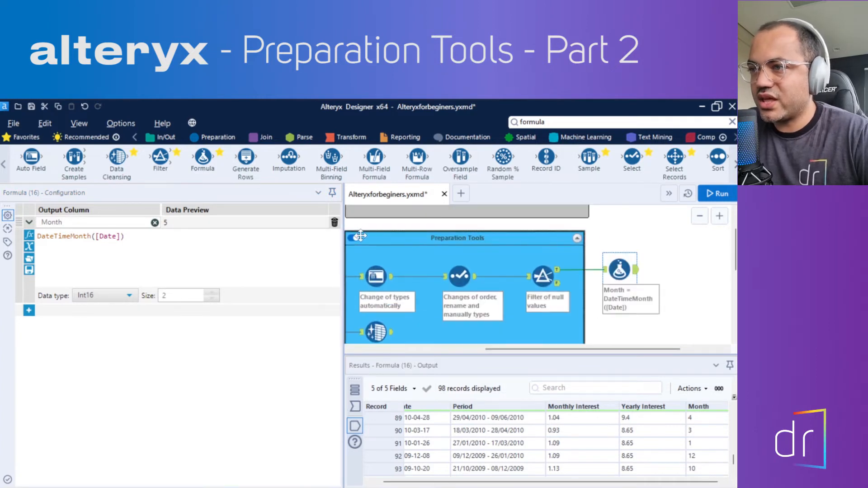
{"action": "left_click_drag", "start_coordinate": [203, 157], "coordinate": [627, 316]}
{"action": "left_click_drag", "start_coordinate": [613, 351], "coordinate": [592, 352]}
{"action": "left_click_drag", "start_coordinate": [436, 311], "coordinate": [659, 319]}
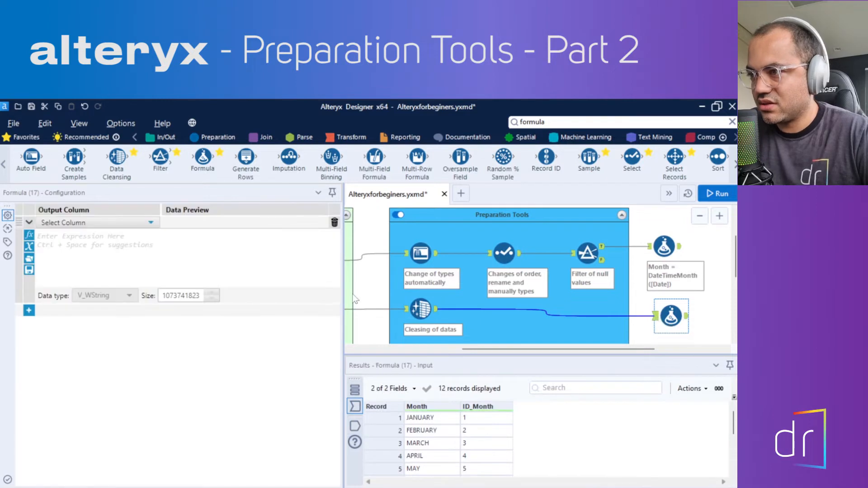
Replace the annotation of the Formula tool that follows the Filter with "Extract of date month"
{"action": "left_click", "coordinate": [660, 248]}
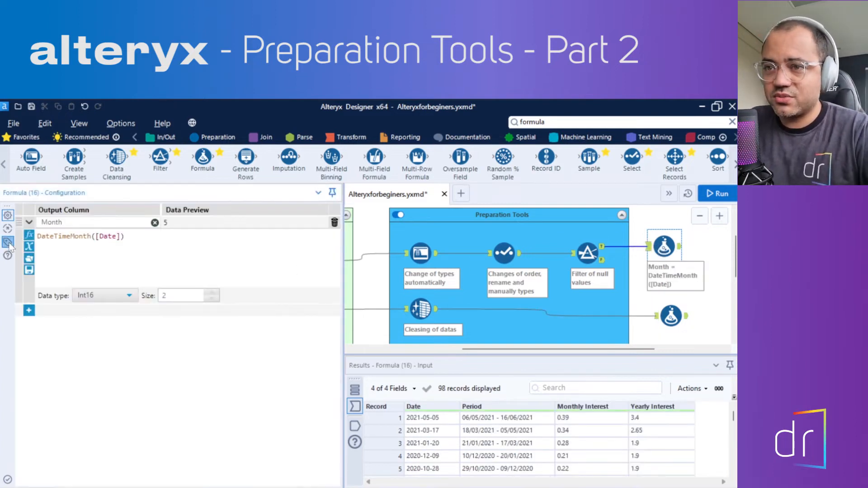
{"action": "left_click", "coordinate": [7, 243]}
{"action": "left_click", "coordinate": [90, 327]}
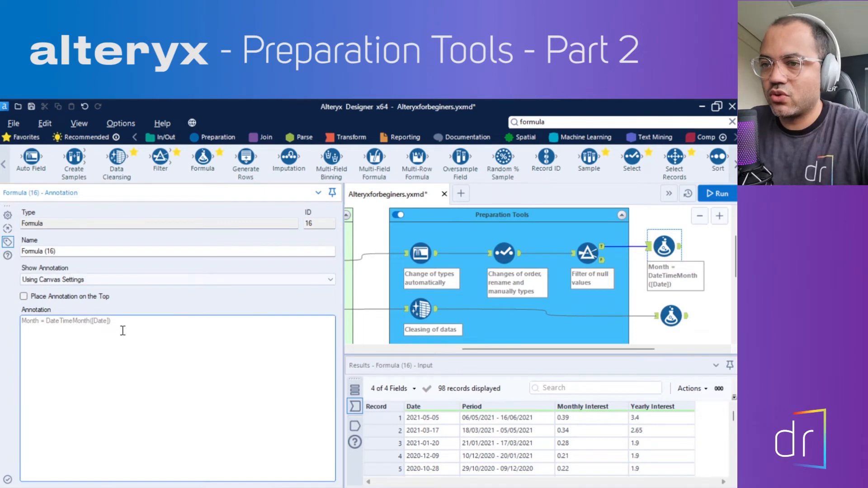
{"action": "left_click_drag", "start_coordinate": [139, 324], "coordinate": [3, 323]}
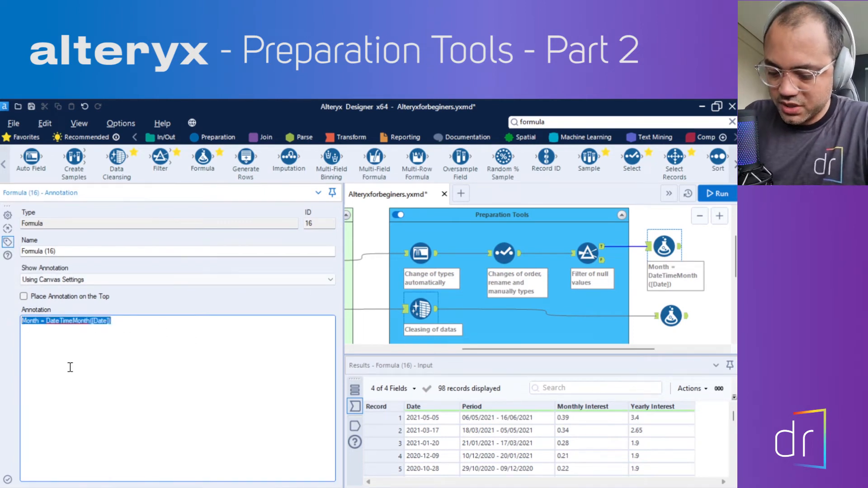
{"action": "type", "text": "Extract of month"}
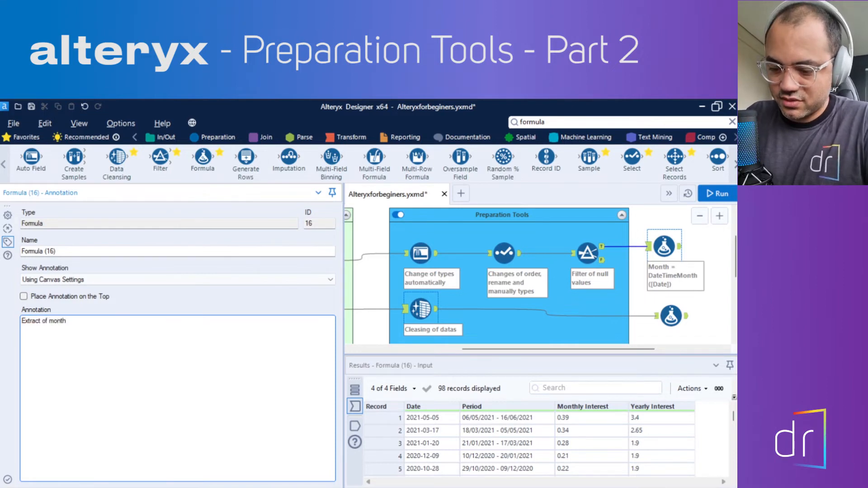
{"action": "left_click", "coordinate": [50, 320]}
{"action": "type", "text": "date"}
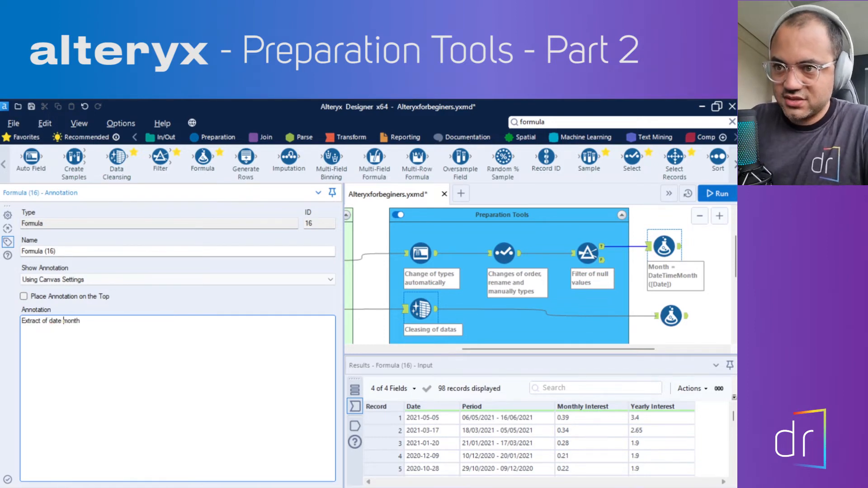
{"action": "left_click_drag", "start_coordinate": [126, 322], "coordinate": [13, 319]}
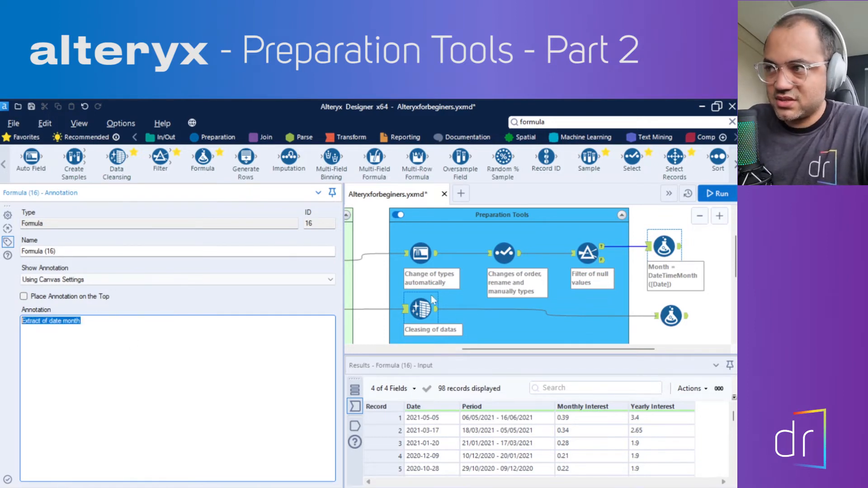
{"action": "left_click", "coordinate": [709, 250]}
Replace the unannotated Formula tool with a new one fed by the Data Cleansing tool, aligned beneath the month-extraction Formula tool
{"action": "left_click", "coordinate": [680, 248]}
{"action": "left_click", "coordinate": [657, 309]}
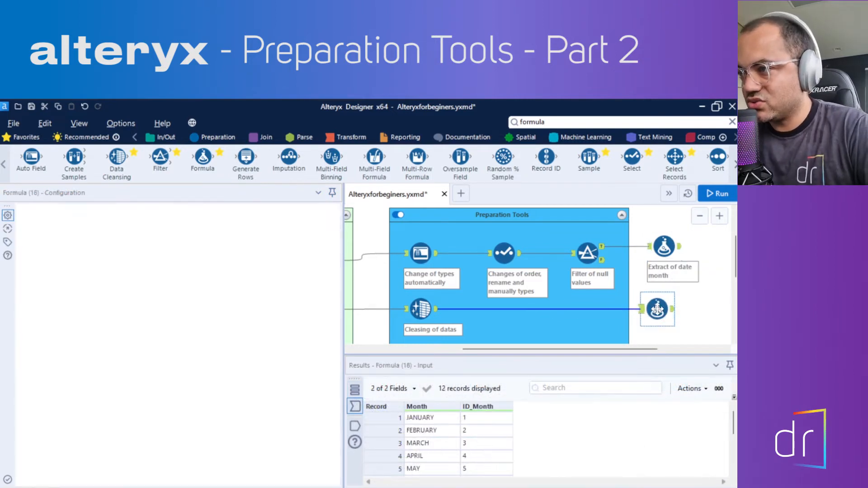
{"action": "left_click_drag", "start_coordinate": [655, 311], "coordinate": [662, 309]}
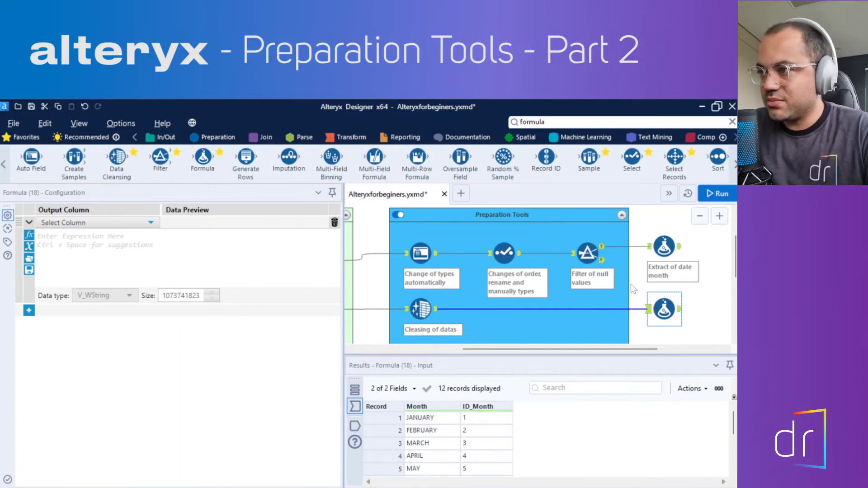
Add a new output column named Day in the Formula tool fed by the Data Cleansing tool
{"action": "left_click", "coordinate": [657, 250]}
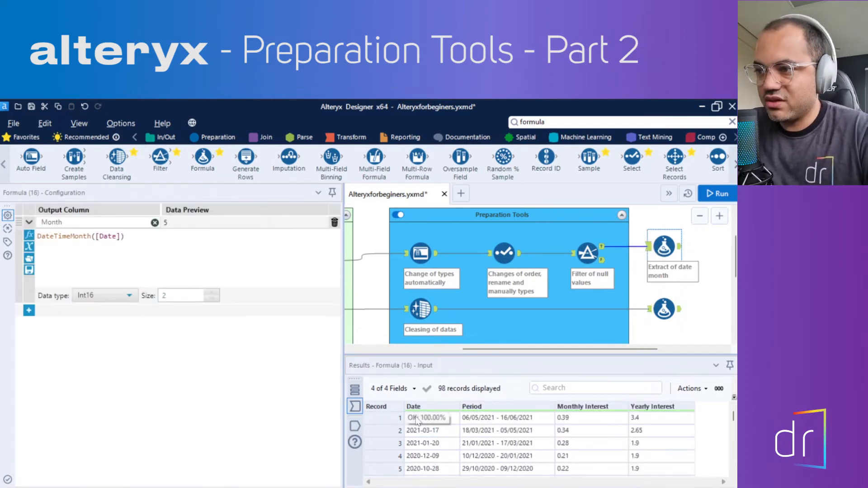
{"action": "left_click_drag", "start_coordinate": [496, 350], "coordinate": [565, 350]}
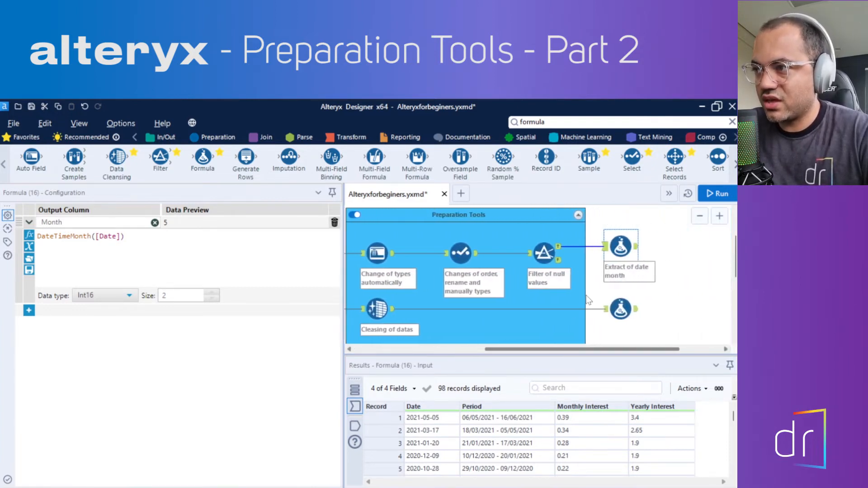
{"action": "left_click", "coordinate": [620, 311]}
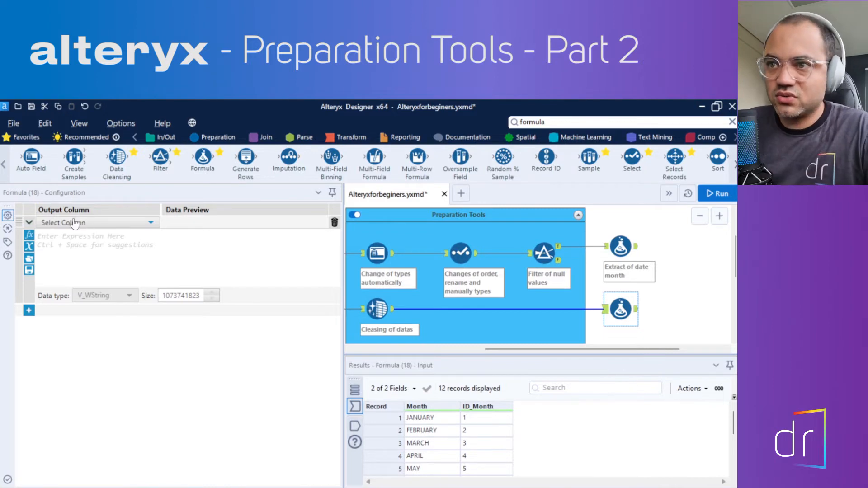
{"action": "left_click", "coordinate": [95, 223]}
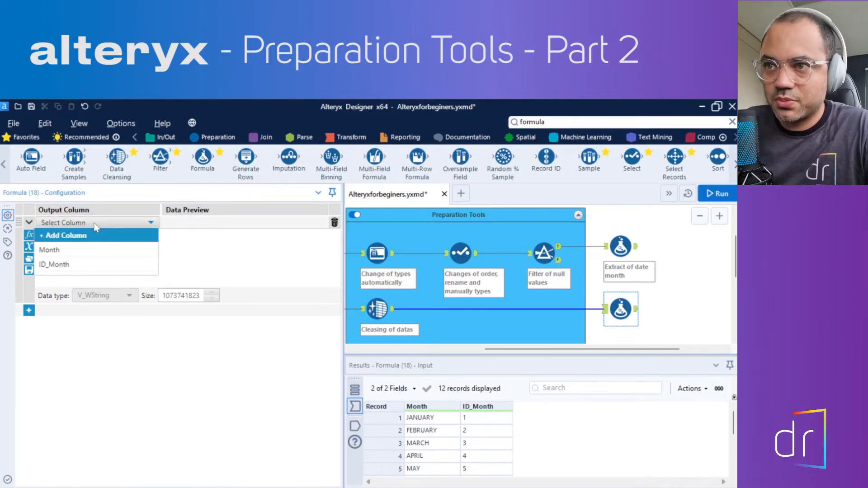
{"action": "left_click", "coordinate": [62, 235]}
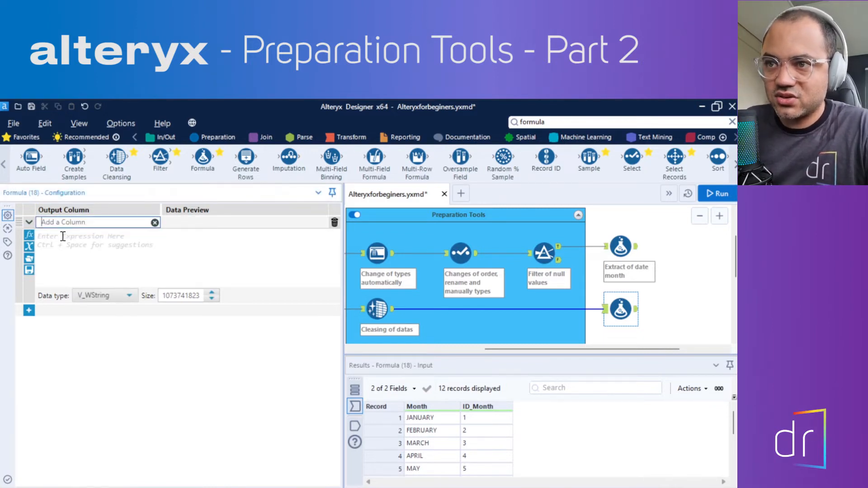
{"action": "type", "text": "Day"}
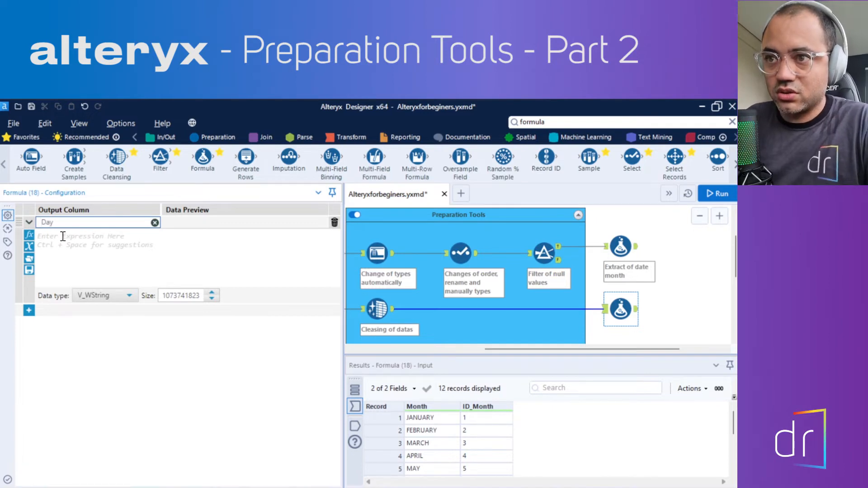
Set the Day column's expression to the quoted text value '01'
{"action": "left_click", "coordinate": [58, 237]}
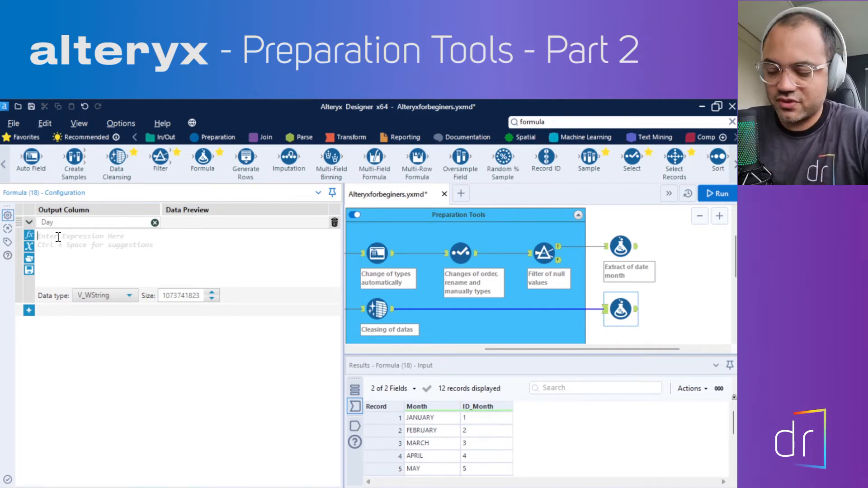
{"action": "type", "text": "'01"}
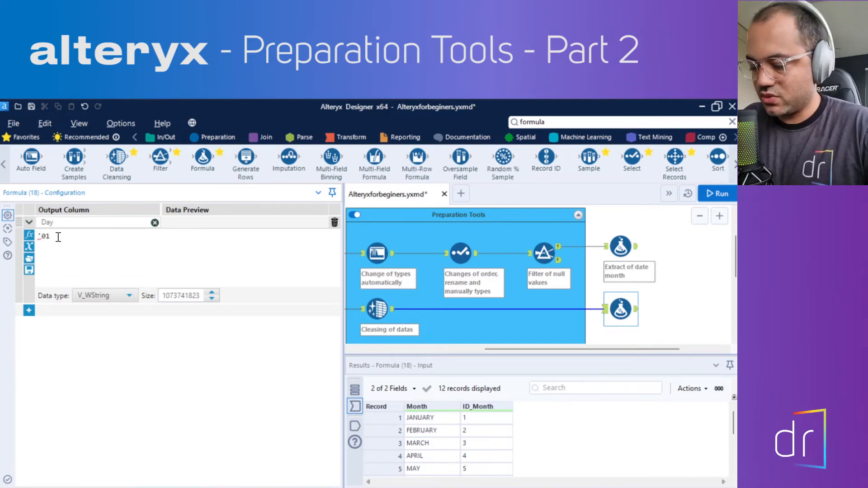
{"action": "type", "text": "'"}
{"action": "left_click_drag", "start_coordinate": [50, 237], "coordinate": [44, 240]}
{"action": "left_click_drag", "start_coordinate": [41, 239], "coordinate": [37, 235]}
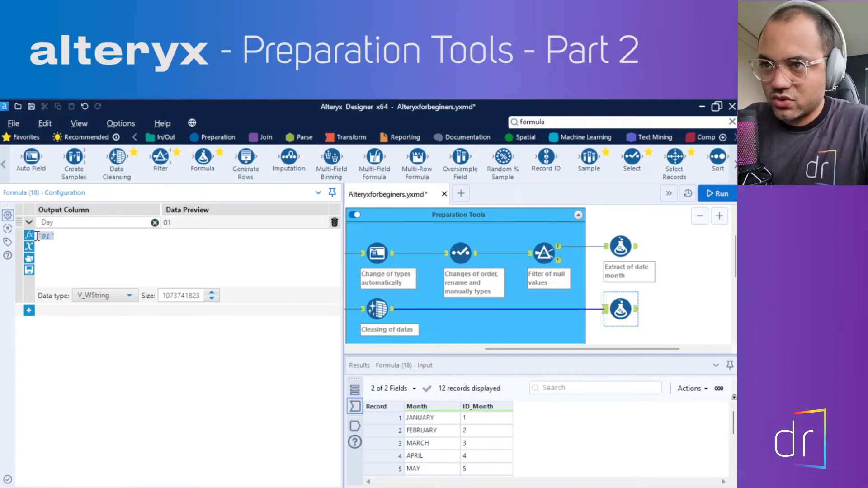
{"action": "type", "text": "'01"}
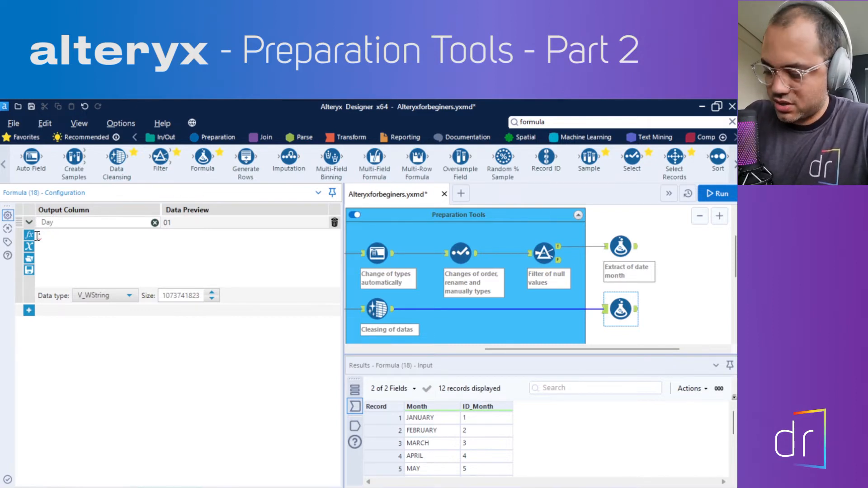
{"action": "type", "text": "'"}
{"action": "left_click_drag", "start_coordinate": [41, 235], "coordinate": [60, 235]}
{"action": "left_click", "coordinate": [61, 239]}
{"action": "left_click_drag", "start_coordinate": [56, 237], "coordinate": [43, 237]}
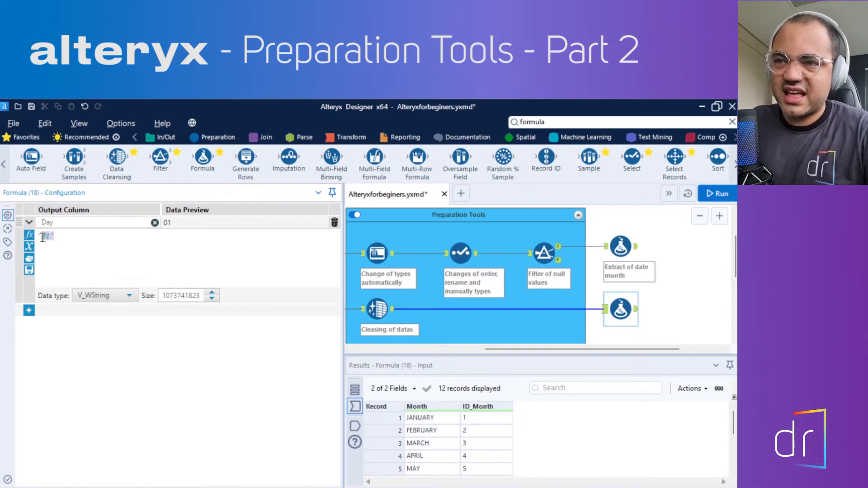
{"action": "left_click", "coordinate": [63, 241]}
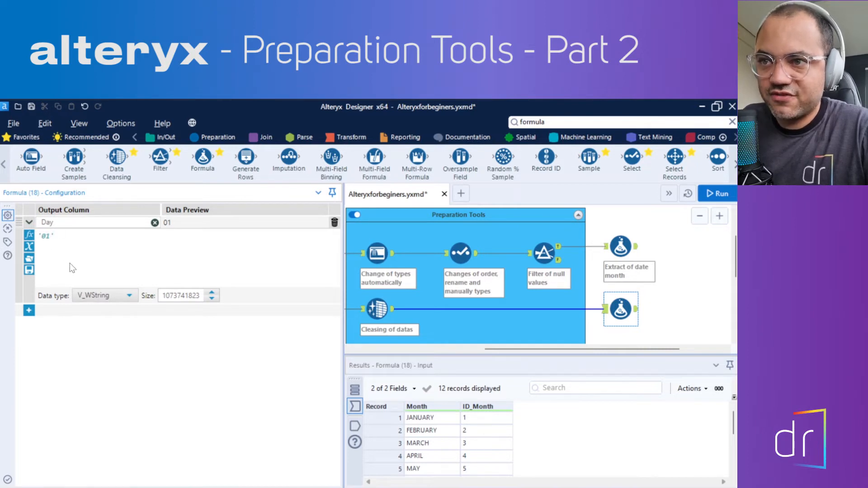
{"action": "left_click_drag", "start_coordinate": [50, 235], "coordinate": [41, 235]}
{"action": "left_click", "coordinate": [57, 236]}
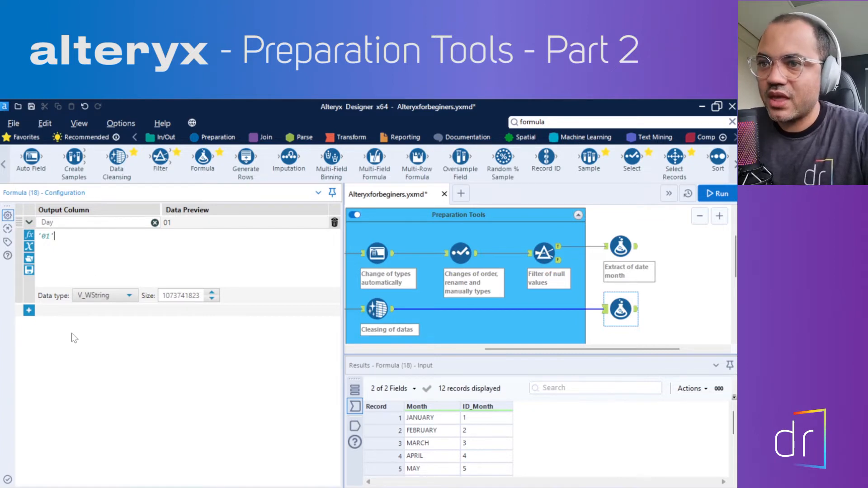
Add a second expression below Day and assign it to the Month output column
{"action": "left_click", "coordinate": [29, 312]}
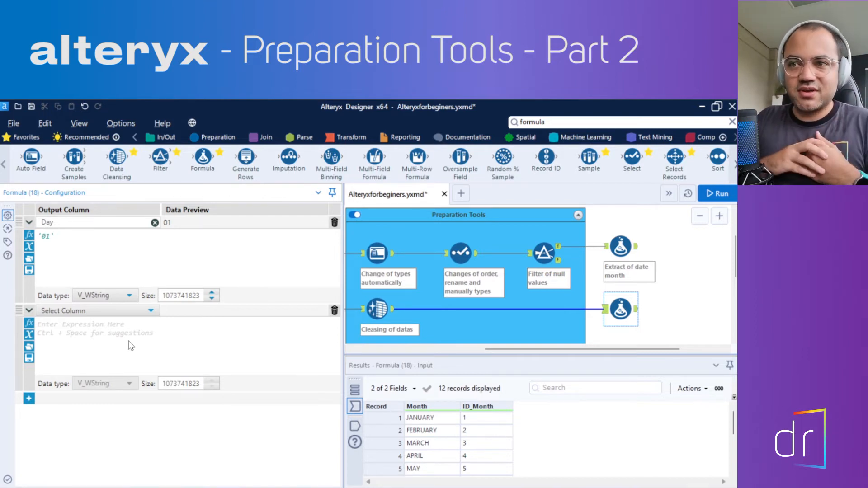
{"action": "left_click", "coordinate": [58, 314]}
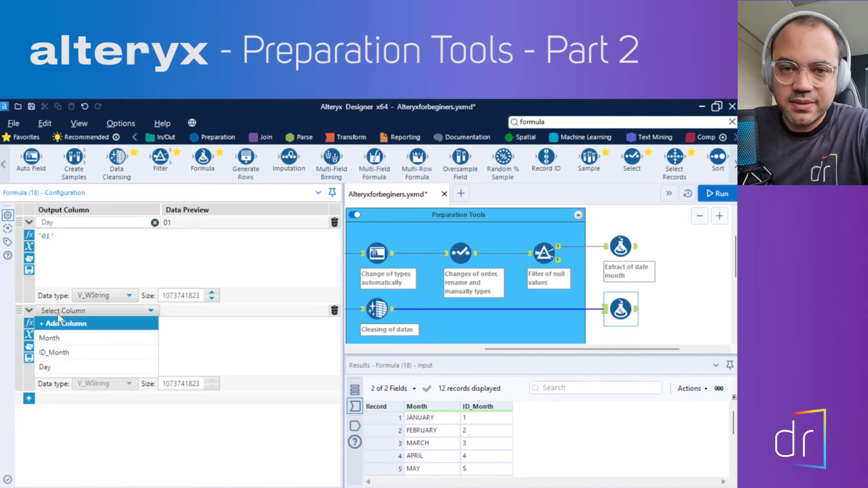
{"action": "left_click", "coordinate": [63, 323]}
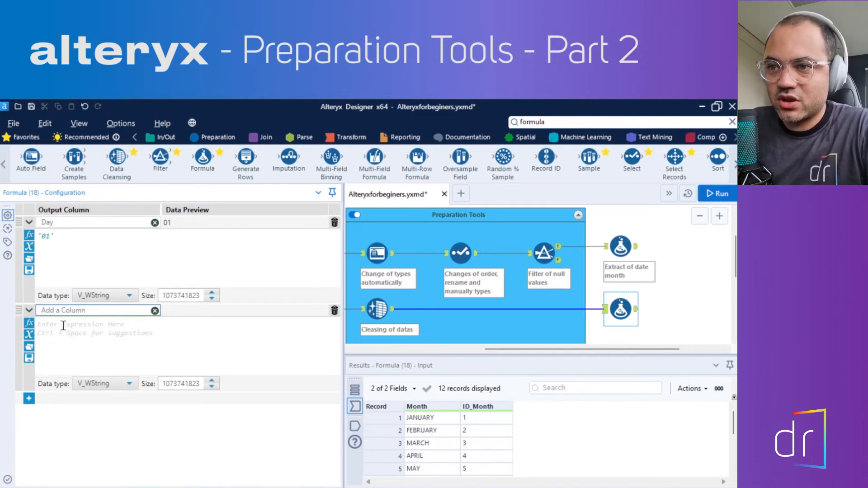
{"action": "type", "text": "Month"}
{"action": "key", "text": "Tab"}
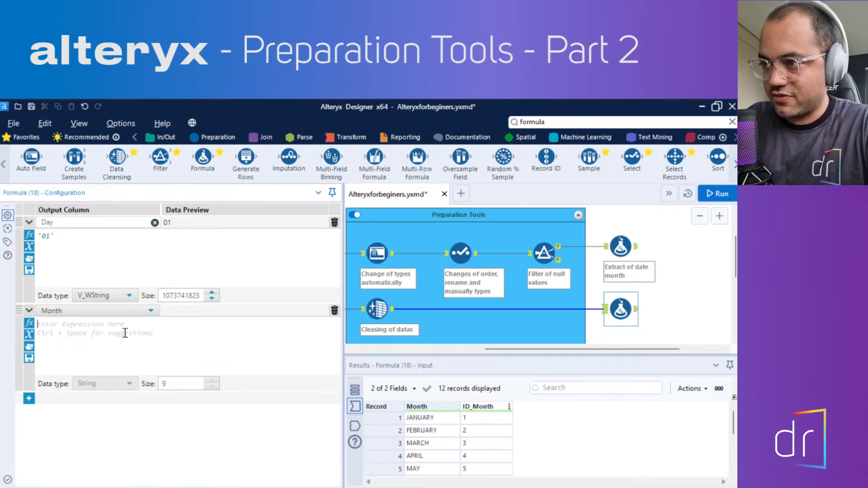
Set the Month column's expression to the [ID_Month] field
{"action": "type", "text": "ID"}
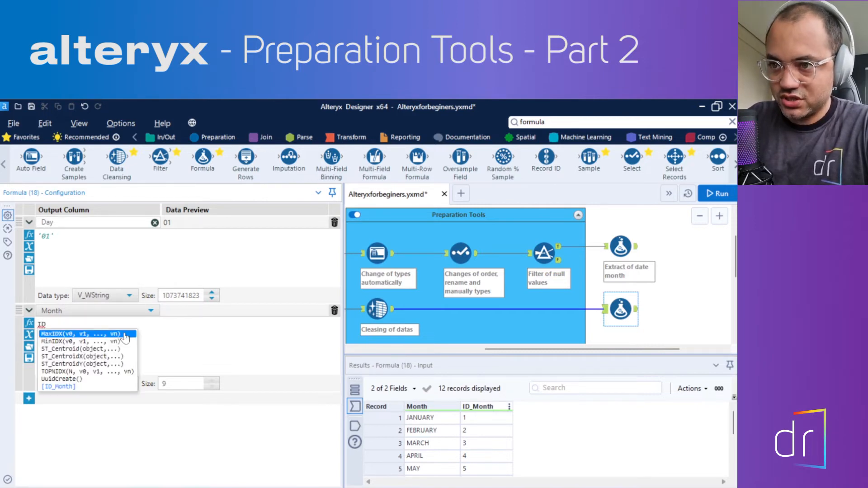
{"action": "type", "text": "_"}
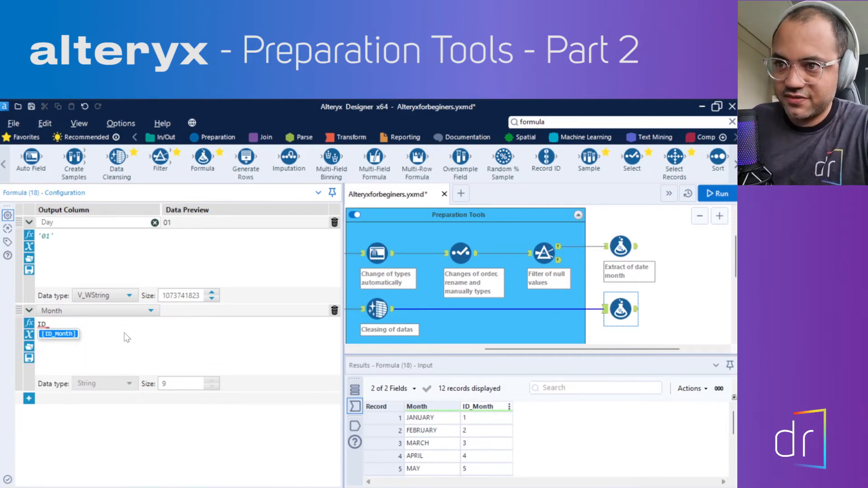
{"action": "left_click", "coordinate": [68, 334]}
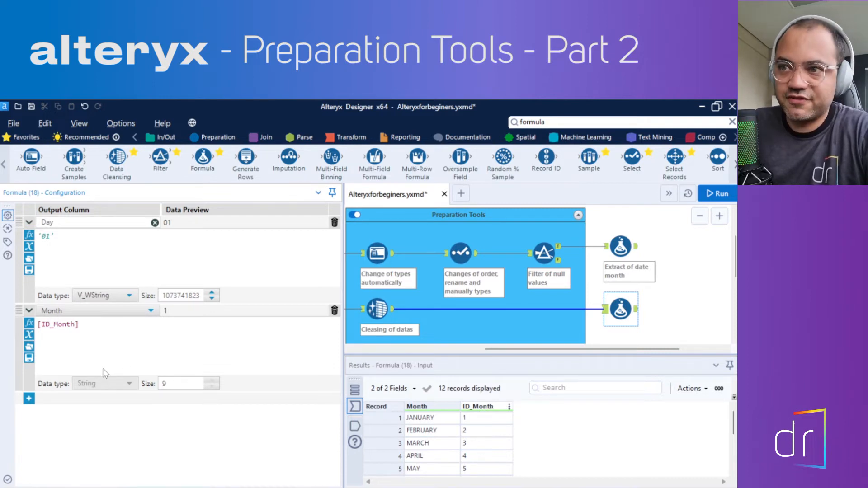
Add a third expression below Month and assign it to a new output column named Year
{"action": "left_click_drag", "start_coordinate": [44, 325], "coordinate": [89, 326]}
{"action": "left_click", "coordinate": [90, 327]}
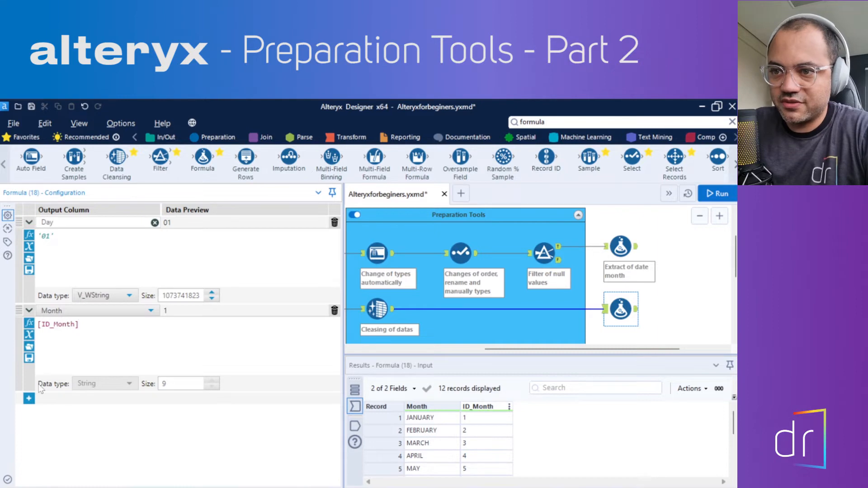
{"action": "left_click", "coordinate": [29, 399]}
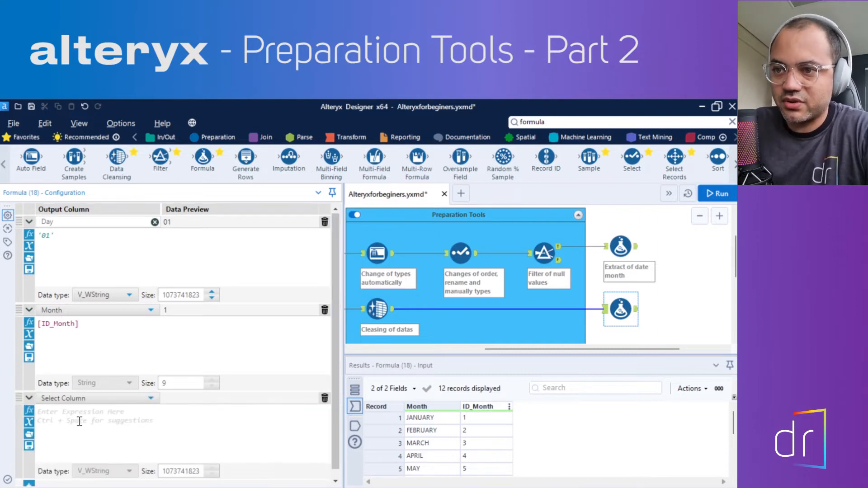
{"action": "left_click", "coordinate": [84, 391]}
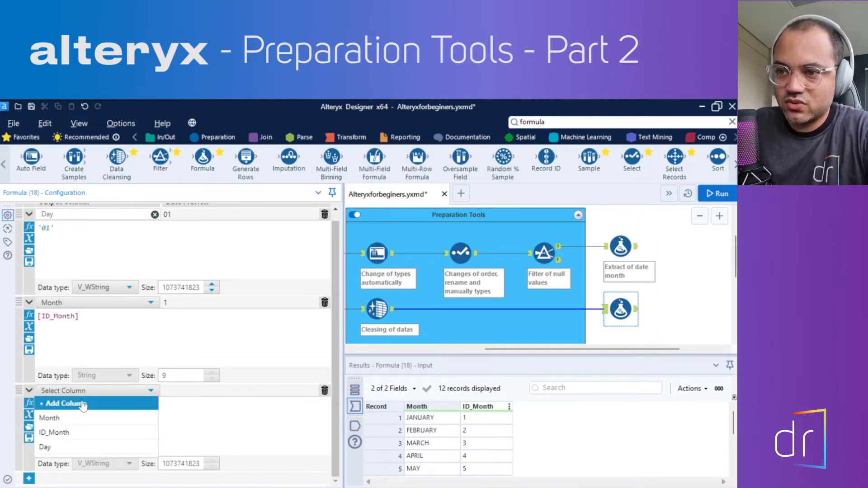
{"action": "left_click", "coordinate": [84, 403]}
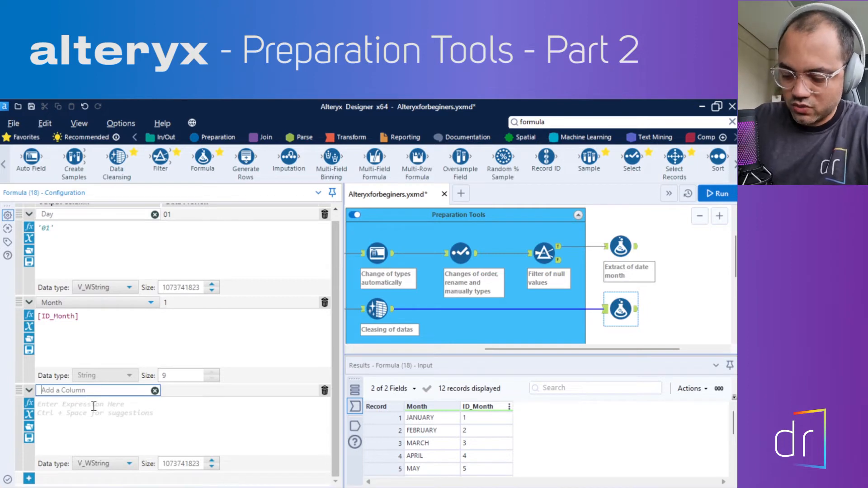
{"action": "type", "text": "Year"}
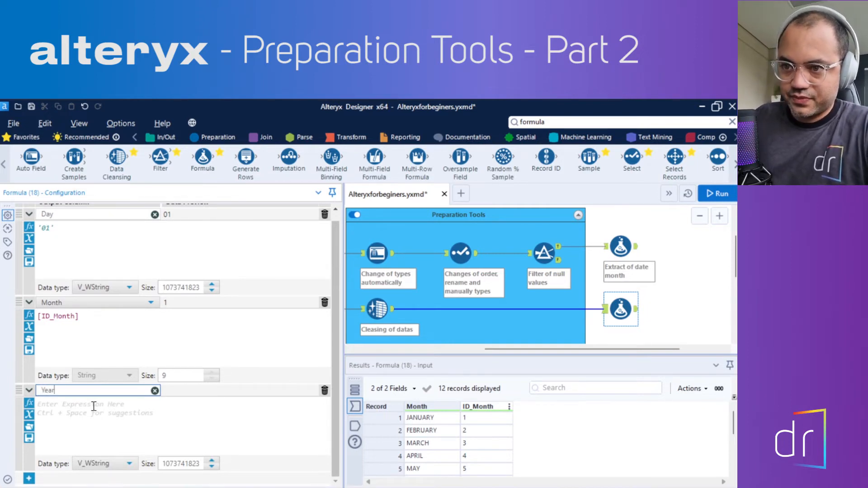
{"action": "key", "text": "Return"}
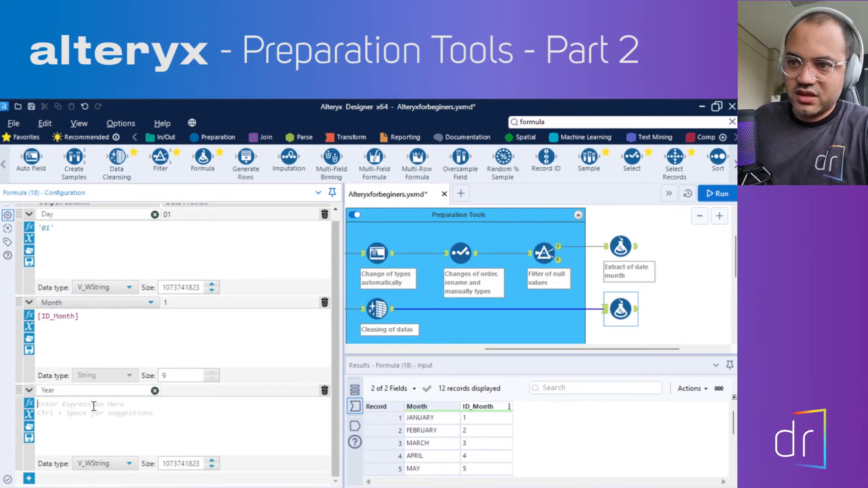
Set the Year column's expression to the quoted text value '2021'
{"action": "left_click", "coordinate": [94, 406]}
{"action": "type", "text": "'2021'"}
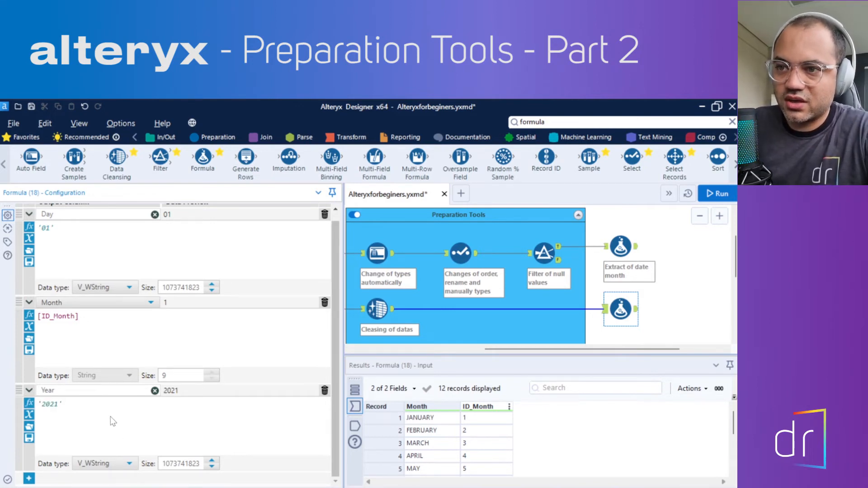
Reassign the [ID_Month] expression from the existing Month column to a new output column named Month1
{"action": "left_click", "coordinate": [73, 251]}
{"action": "scroll", "coordinate": [70, 226], "scroll_direction": "up", "scroll_amount": 1}
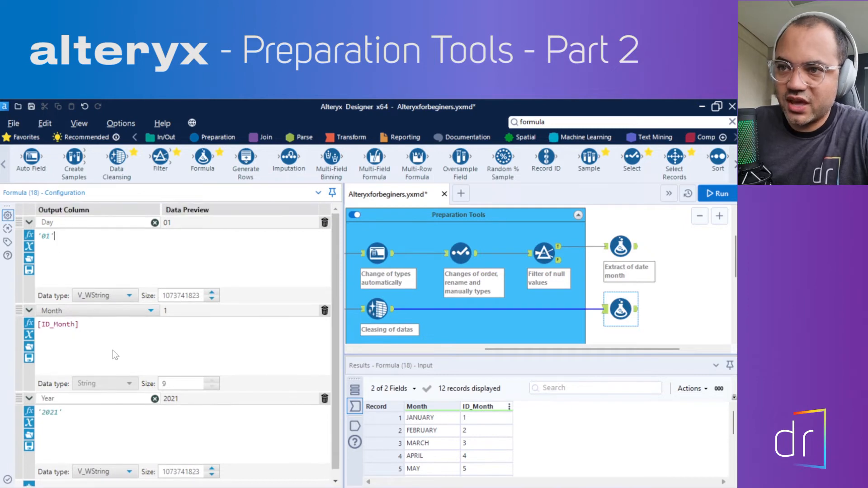
{"action": "scroll", "coordinate": [116, 336], "scroll_direction": "down", "scroll_amount": 1}
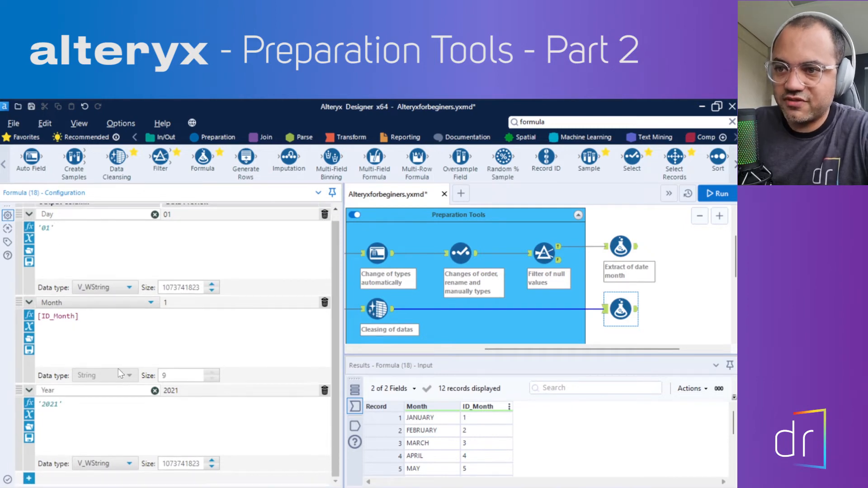
{"action": "left_click", "coordinate": [61, 303]}
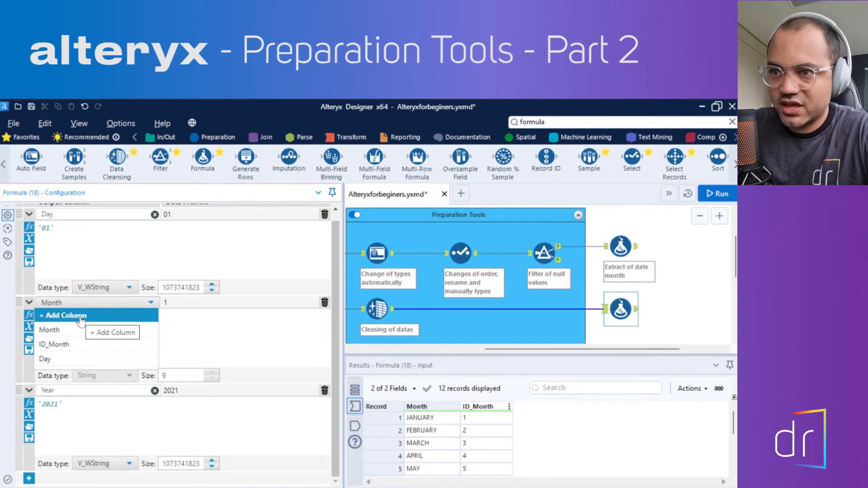
{"action": "left_click", "coordinate": [79, 318]}
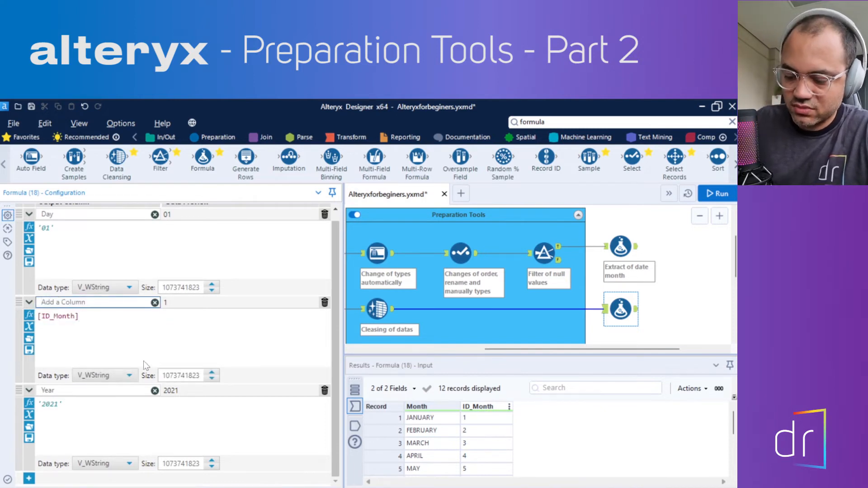
{"action": "type", "text": "Month1"}
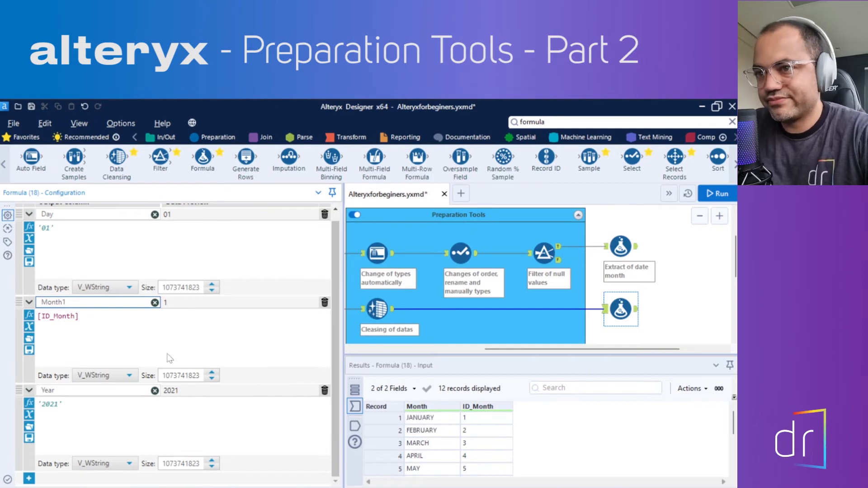
{"action": "left_click", "coordinate": [115, 319]}
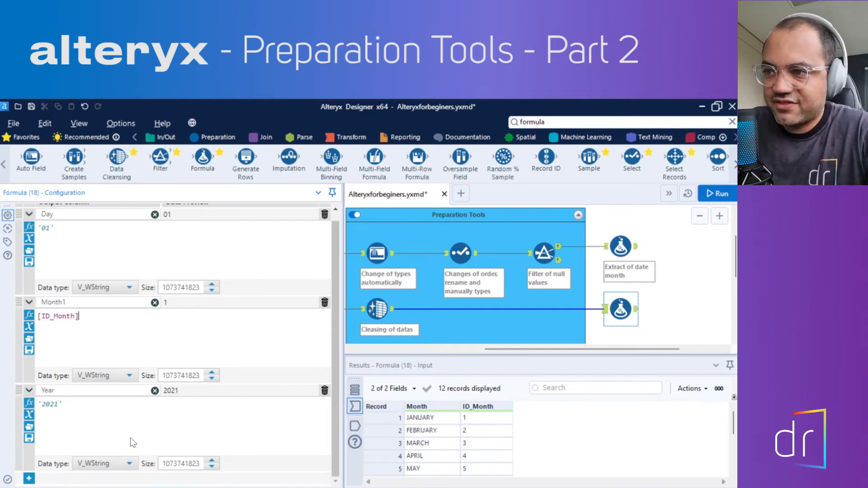
Add a fourth expression below Year and assign it to a new output column named Date
{"action": "left_click", "coordinate": [29, 478]}
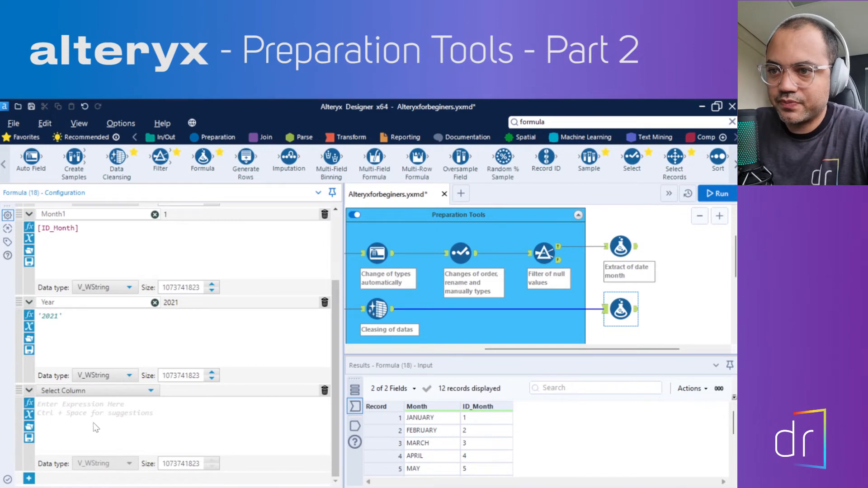
{"action": "left_click", "coordinate": [87, 391]}
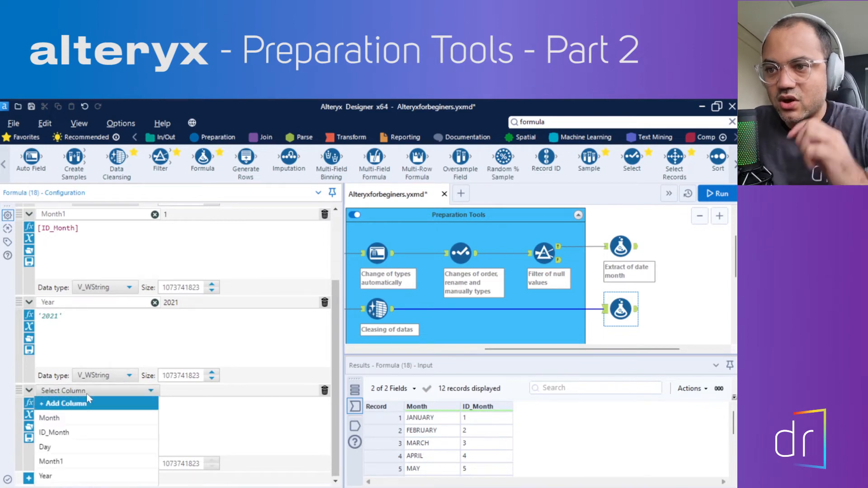
{"action": "left_click", "coordinate": [80, 401]}
{"action": "type", "text": "Date"}
{"action": "left_click", "coordinate": [84, 404]}
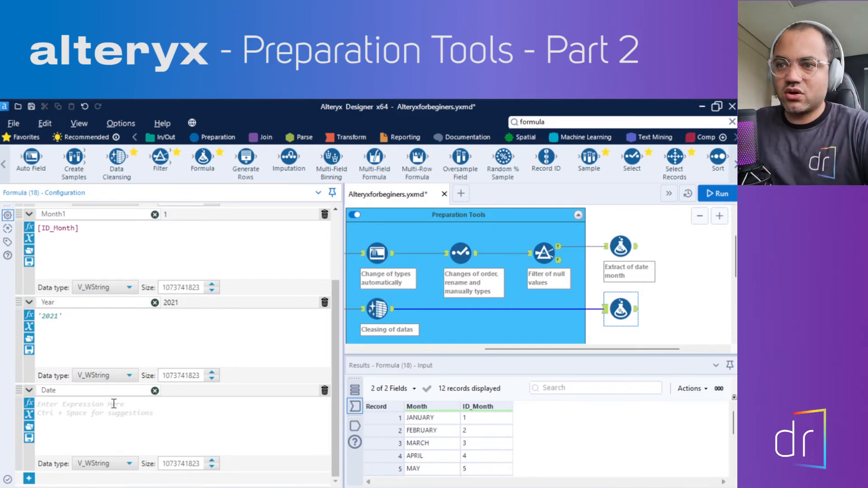
Enter [Year]+[Month1] as the expression for the Date column
{"action": "scroll", "coordinate": [69, 409], "scroll_direction": "up", "scroll_amount": 2}
{"action": "scroll", "coordinate": [81, 361], "scroll_direction": "down", "scroll_amount": 2}
{"action": "scroll", "coordinate": [93, 352], "scroll_direction": "up", "scroll_amount": 2}
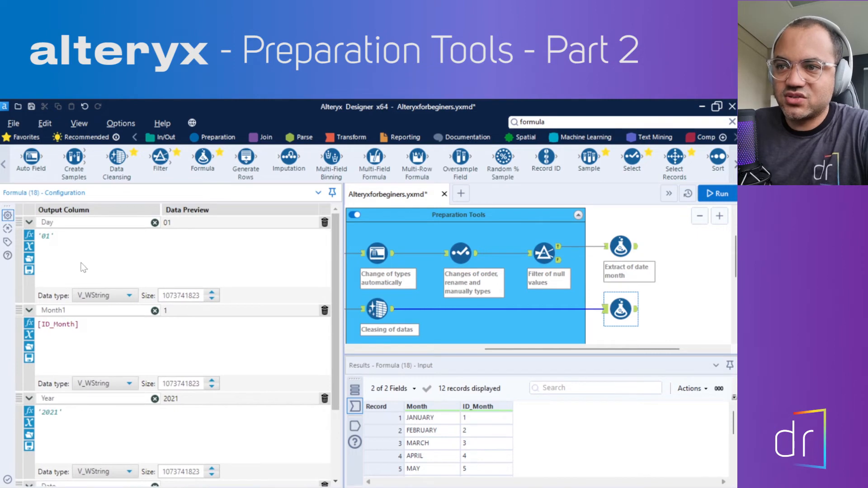
{"action": "scroll", "coordinate": [105, 367], "scroll_direction": "down", "scroll_amount": 2}
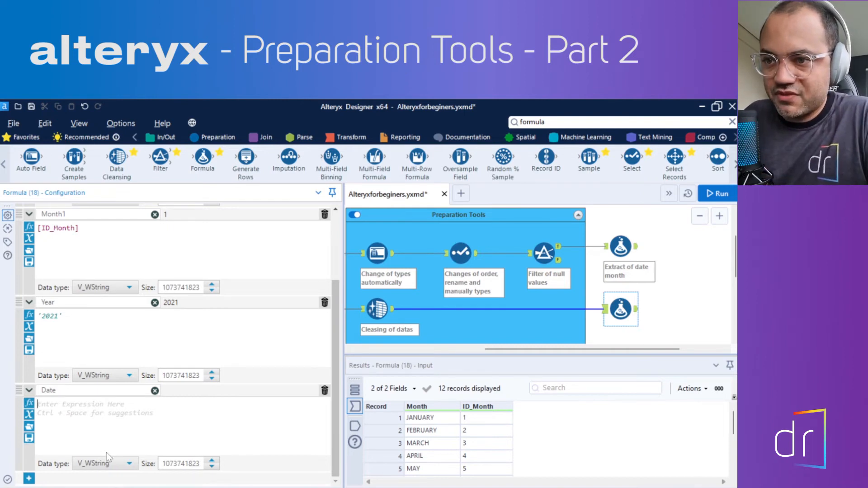
{"action": "type", "text": "yar"}
{"action": "key", "text": "BackSpace"}
{"action": "key", "text": "BackSpace"}
{"action": "type", "text": "e"}
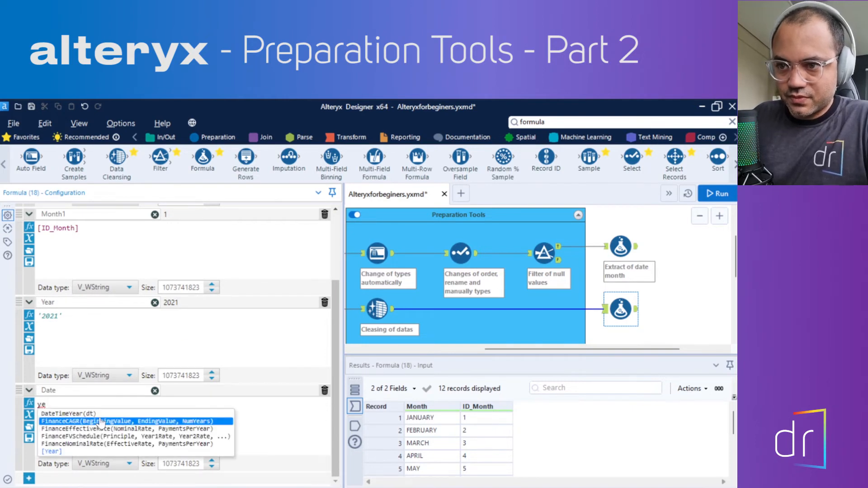
{"action": "left_click", "coordinate": [99, 452]}
{"action": "type", "text": "+month"}
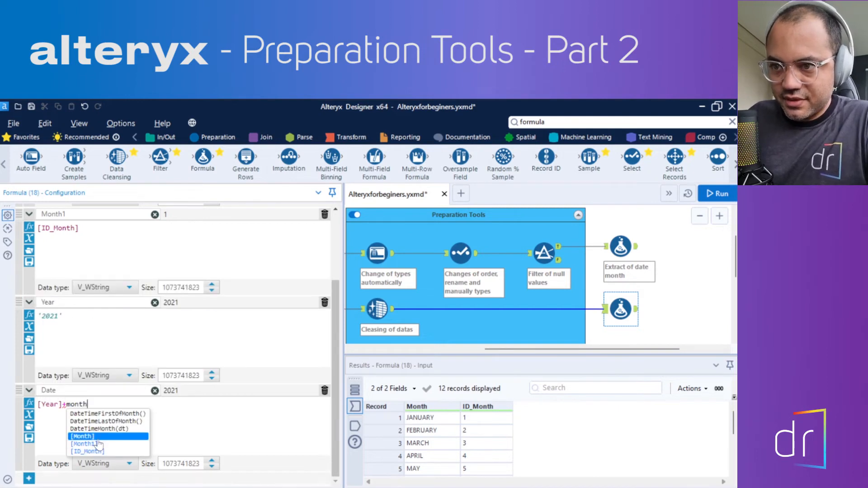
{"action": "left_click", "coordinate": [96, 444]}
Extend the Date column's expression with +[Day] after [Month1]
{"action": "scroll", "coordinate": [33, 340], "scroll_direction": "down", "scroll_amount": 1}
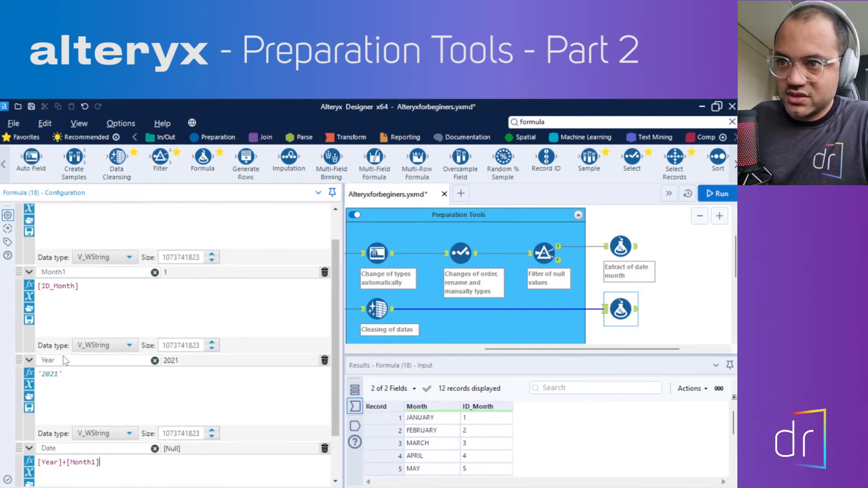
{"action": "scroll", "coordinate": [92, 331], "scroll_direction": "up", "scroll_amount": 1}
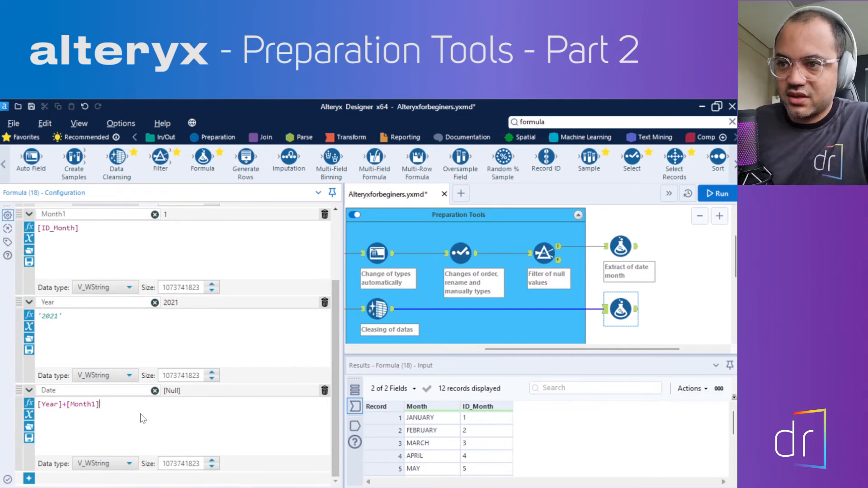
{"action": "type", "text": "+"}
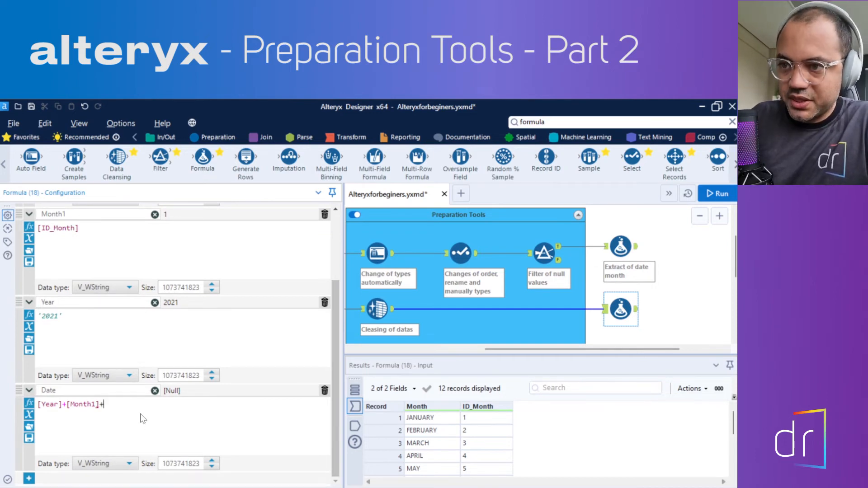
{"action": "type", "text": "day"}
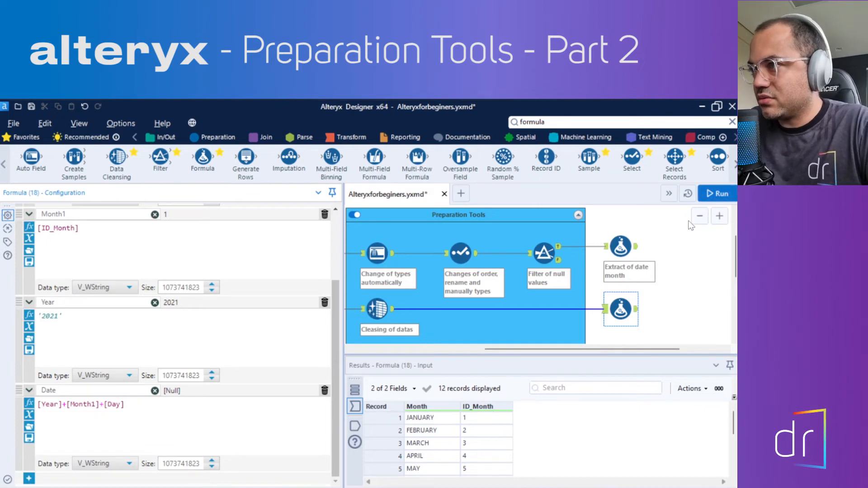
Run the workflow and review the Date values in the output of the Formula tool fed by Data Cleansing
{"action": "left_click", "coordinate": [717, 193]}
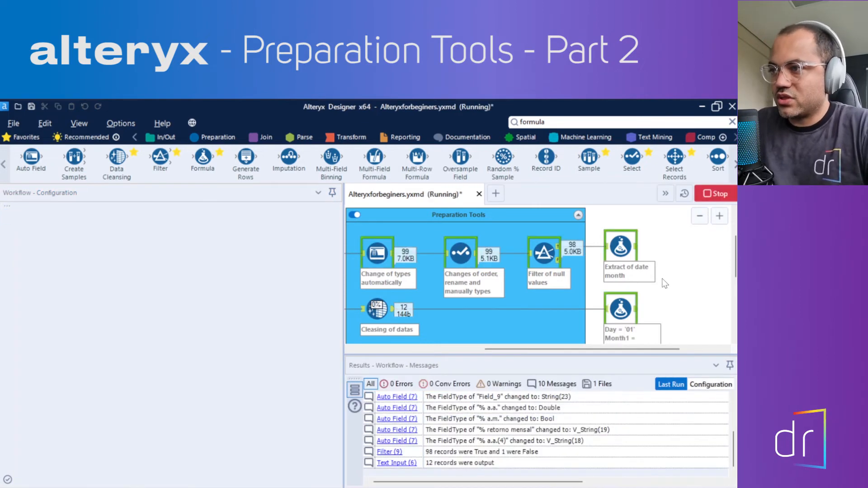
{"action": "left_click", "coordinate": [642, 310]}
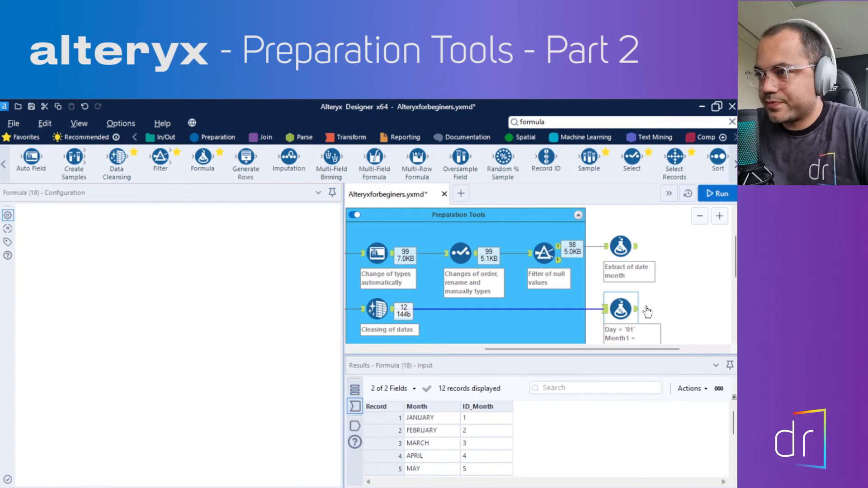
{"action": "scroll", "coordinate": [642, 434], "scroll_direction": "down", "scroll_amount": 3}
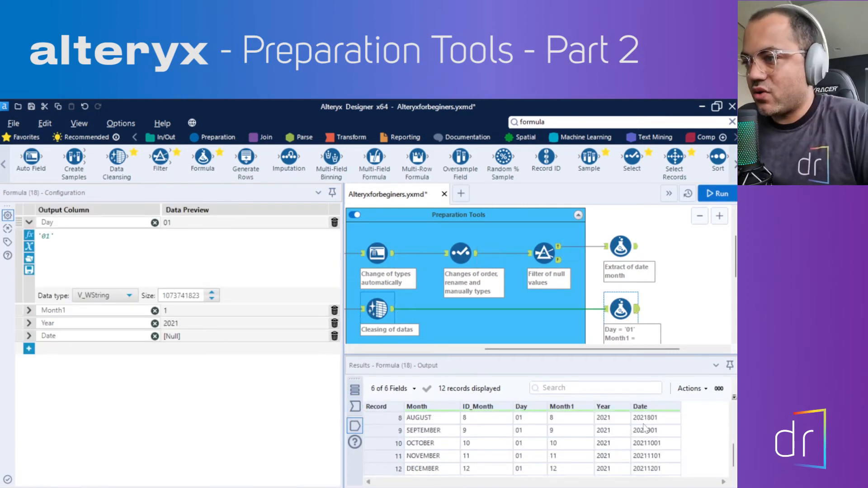
{"action": "scroll", "coordinate": [645, 427], "scroll_direction": "up", "scroll_amount": 3}
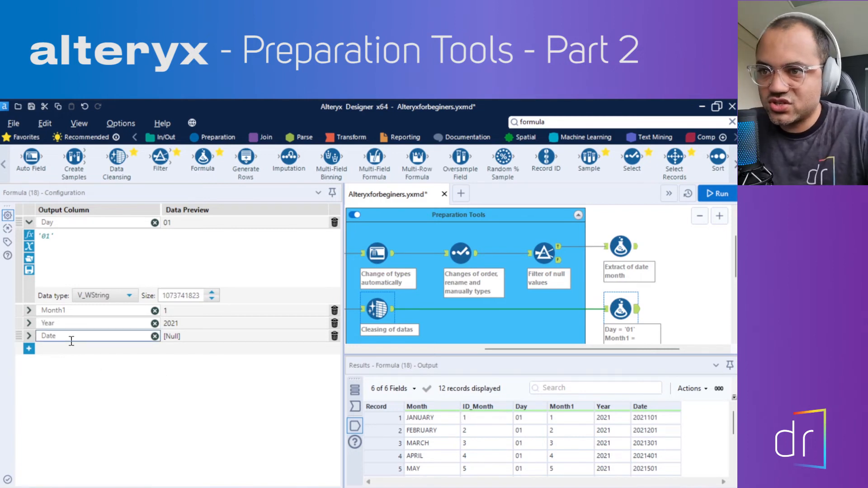
Insert a quoted hyphen separator '-' between [Year] and [Month1] in the Date column's expression
{"action": "left_click", "coordinate": [28, 336]}
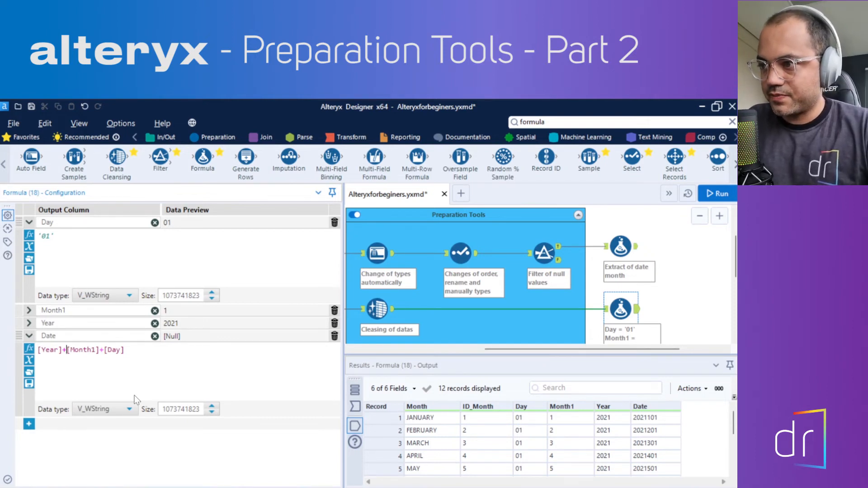
{"action": "type", "text": "'"}
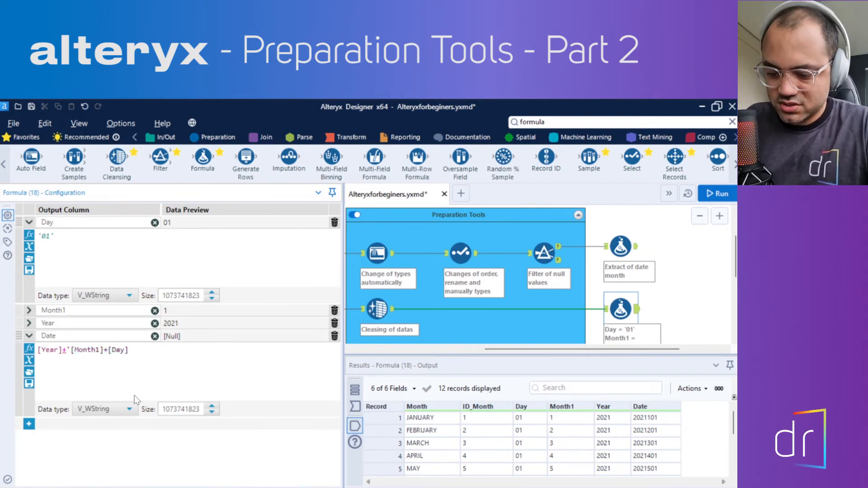
{"action": "type", "text": "-'"}
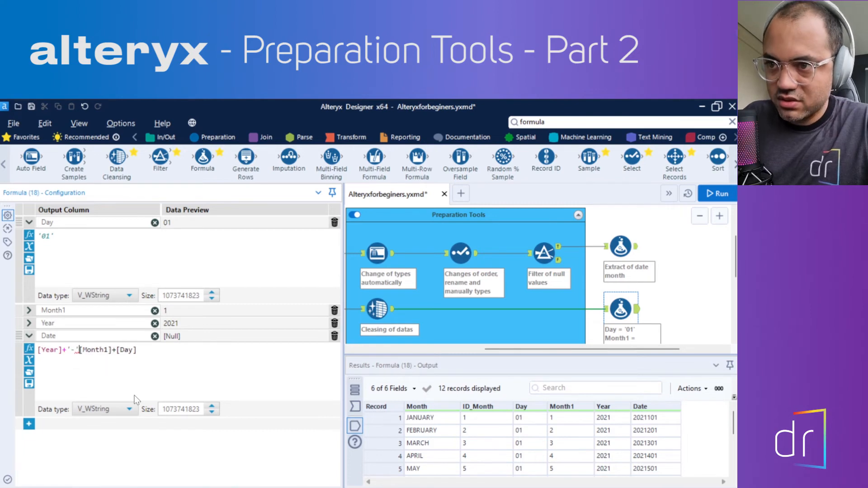
{"action": "type", "text": "+"}
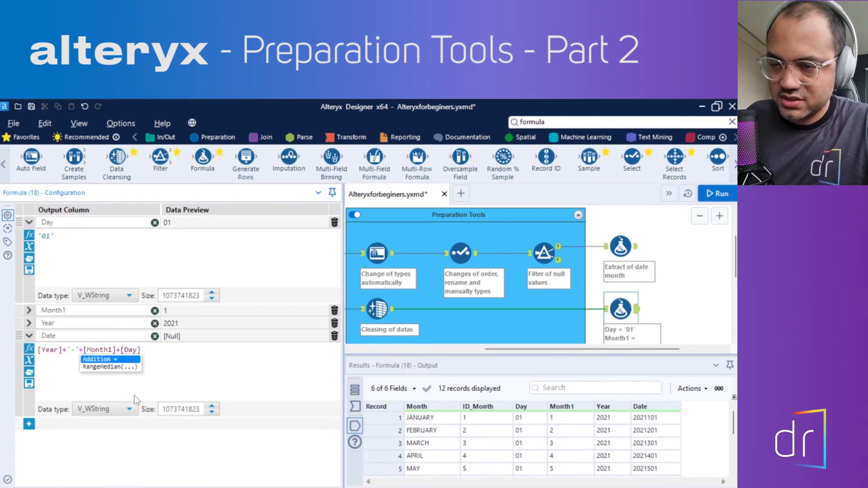
{"action": "key", "text": "Right"}
{"action": "key", "text": "Right"}
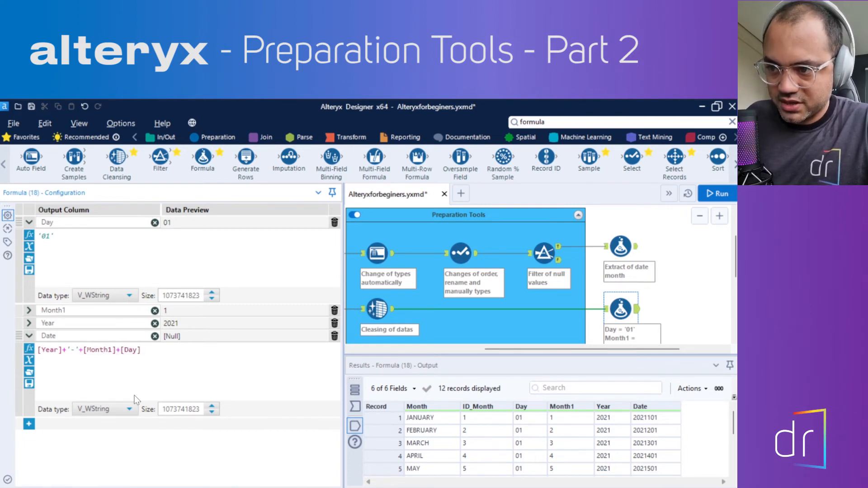
Insert a second quoted hyphen '-' between [Month1] and [Day] in the Date column's expression, joined with plus signs
{"action": "type", "text": "'="}
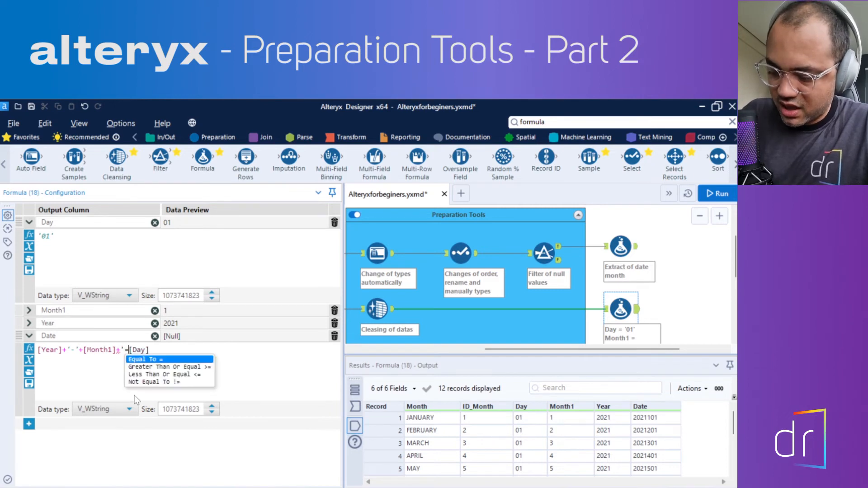
{"action": "key", "text": "BackSpace"}
{"action": "type", "text": "-"}
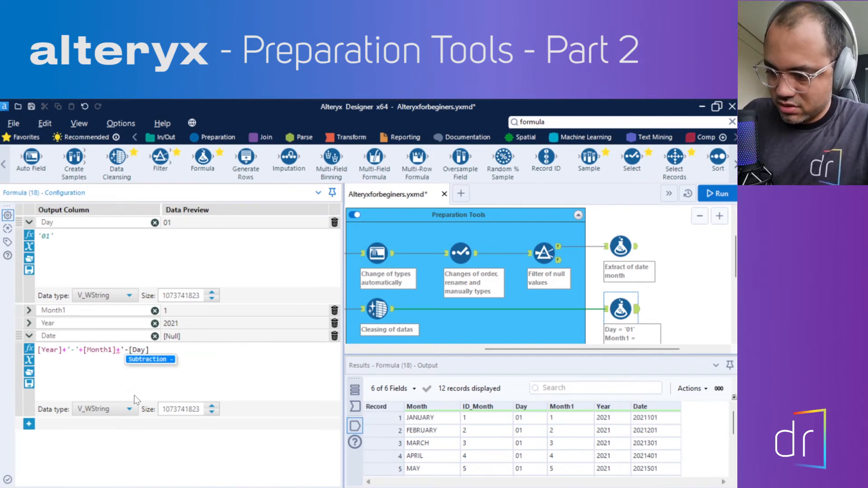
{"action": "type", "text": "'"}
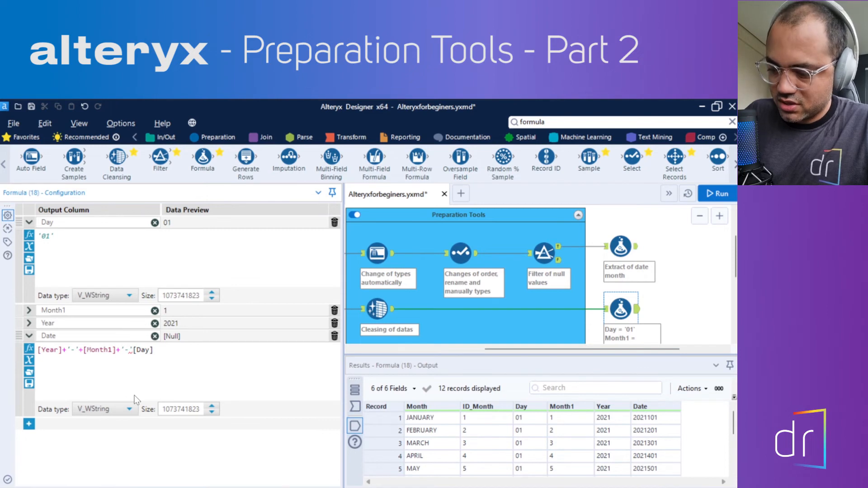
{"action": "type", "text": "+"}
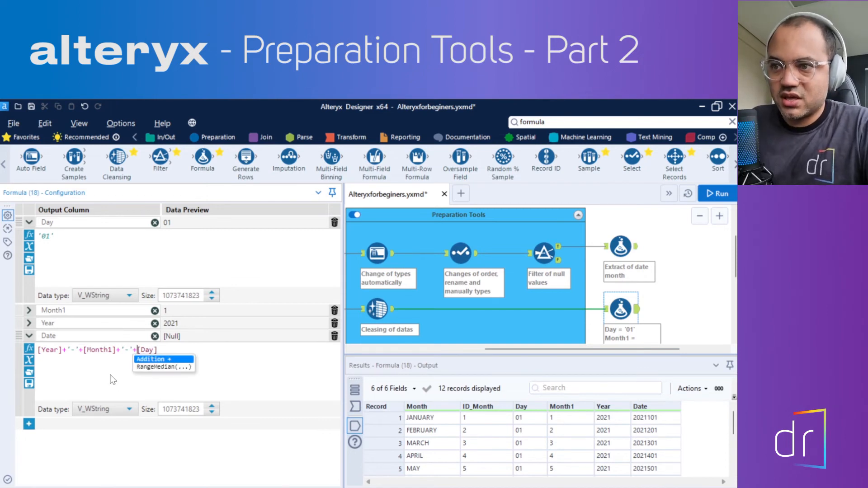
{"action": "left_click", "coordinate": [209, 349]}
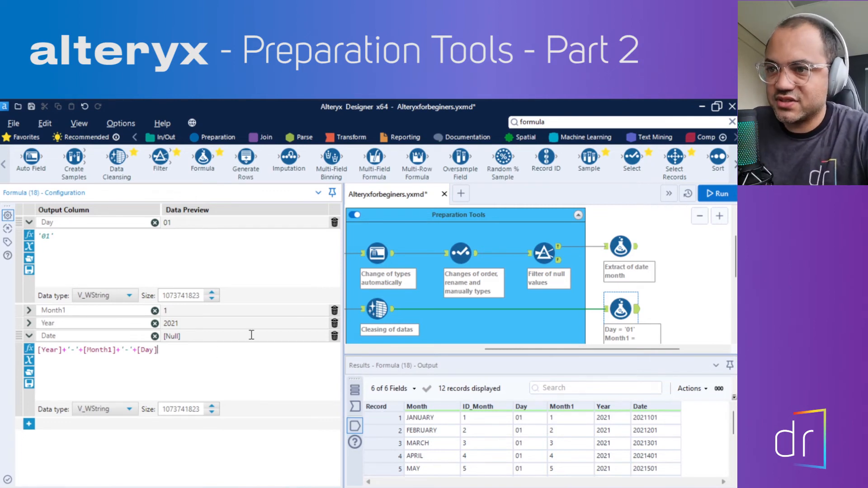
Run the workflow and display the output of the Formula tool fed by Data Cleansing
{"action": "left_click", "coordinate": [723, 194]}
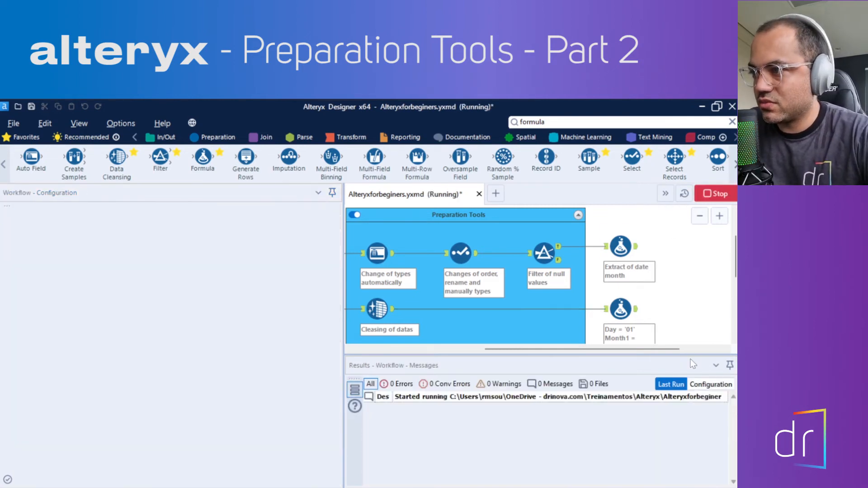
{"action": "left_click", "coordinate": [636, 309]}
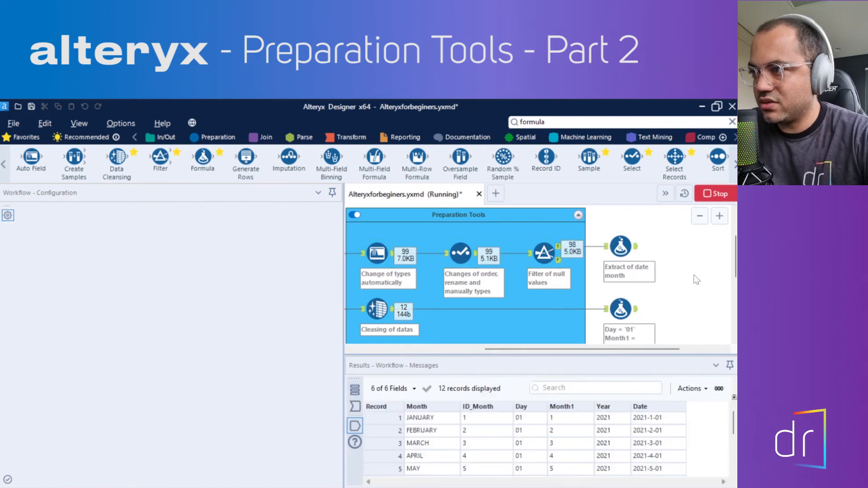
{"action": "left_click", "coordinate": [605, 309]}
{"action": "left_click", "coordinate": [634, 311]}
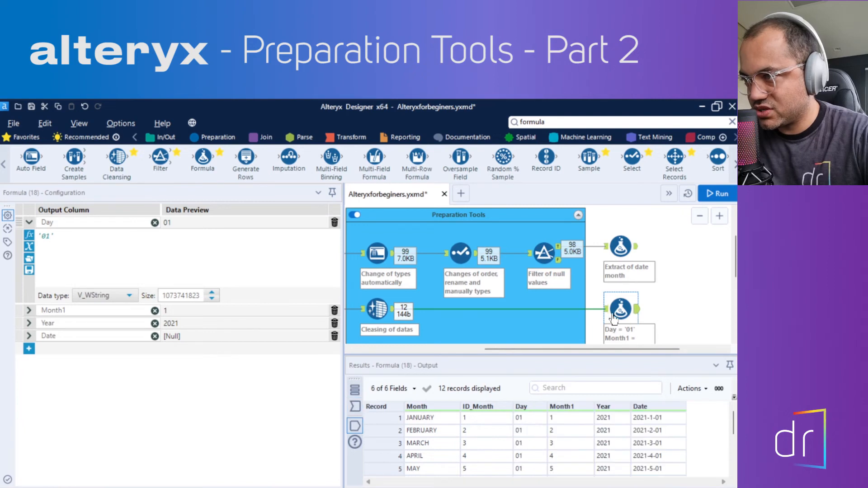
Compare the Formula tool's input with its output, checking the hyphenated Date values from January through December
{"action": "left_click", "coordinate": [606, 311]}
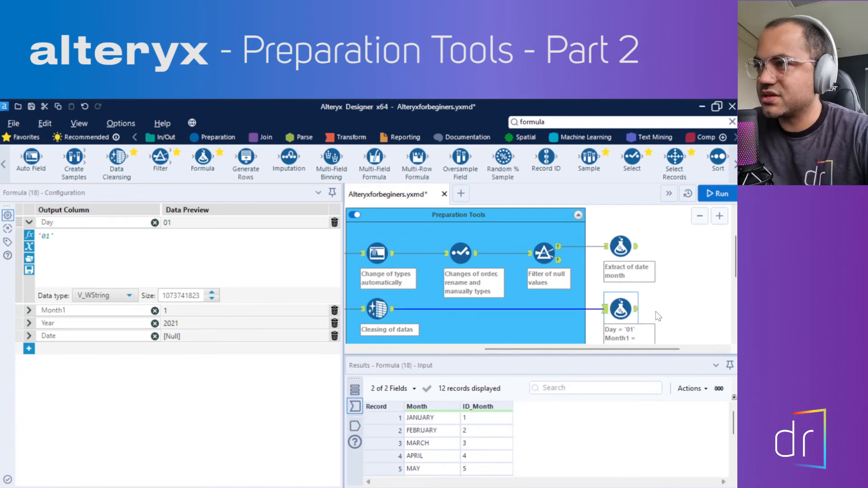
{"action": "left_click", "coordinate": [657, 311]}
{"action": "left_click", "coordinate": [619, 311]}
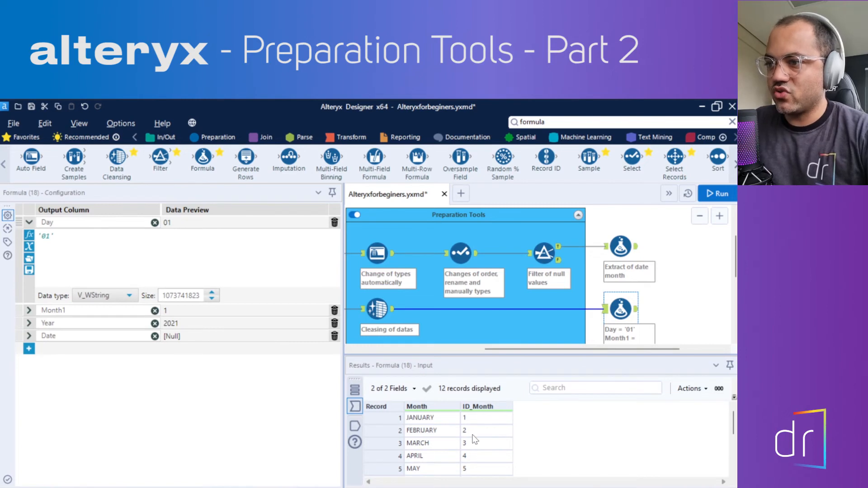
{"action": "left_click", "coordinate": [354, 426]}
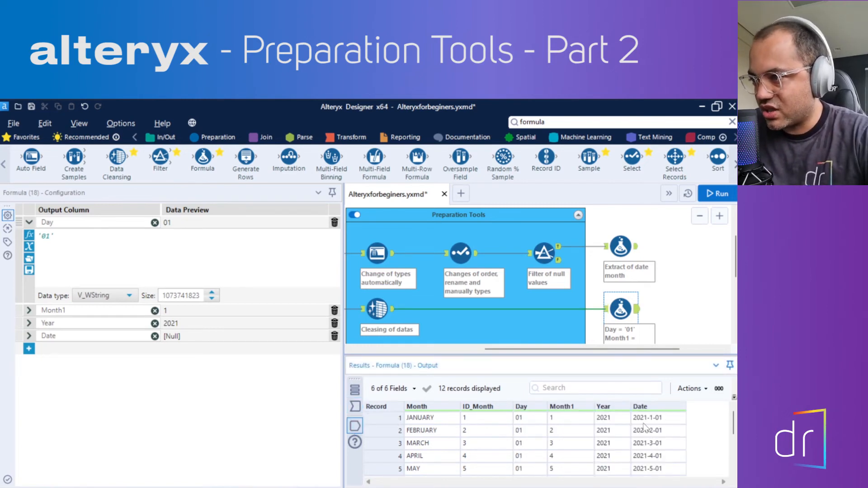
{"action": "scroll", "coordinate": [655, 445], "scroll_direction": "down", "scroll_amount": 3}
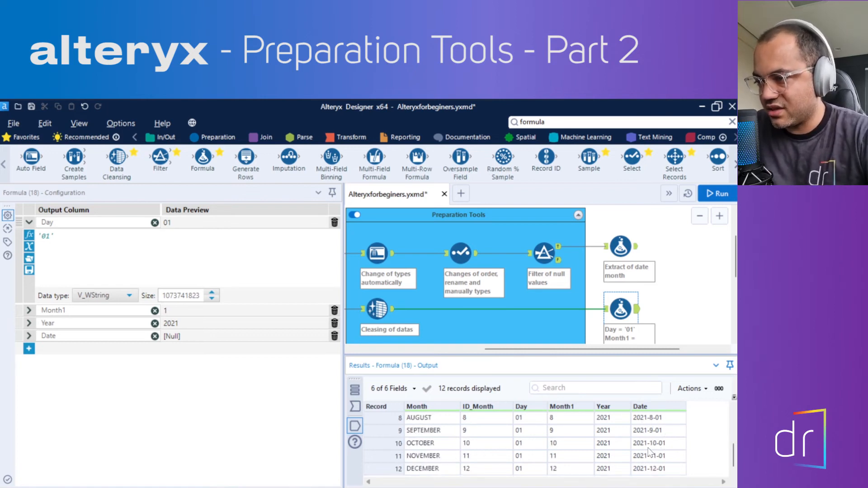
{"action": "scroll", "coordinate": [651, 452], "scroll_direction": "up", "scroll_amount": 3}
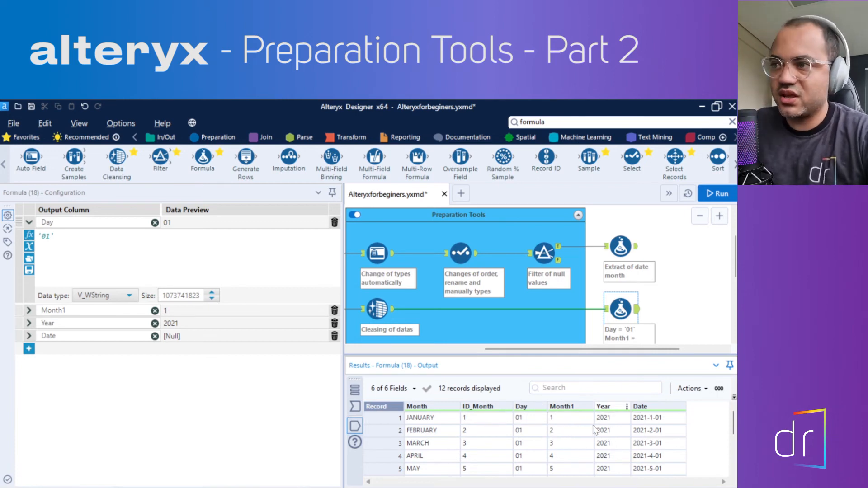
{"action": "mouse_move", "coordinate": [574, 354]}
{"action": "left_mouse_down"}
{"action": "mouse_move", "coordinate": [575, 368]}
{"action": "mouse_move", "coordinate": [522, 367]}
{"action": "mouse_move", "coordinate": [581, 366]}
{"action": "left_mouse_up"}
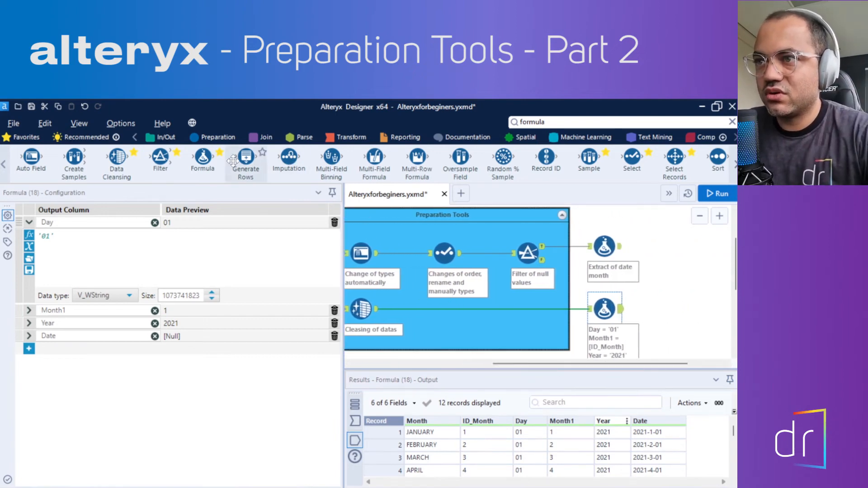